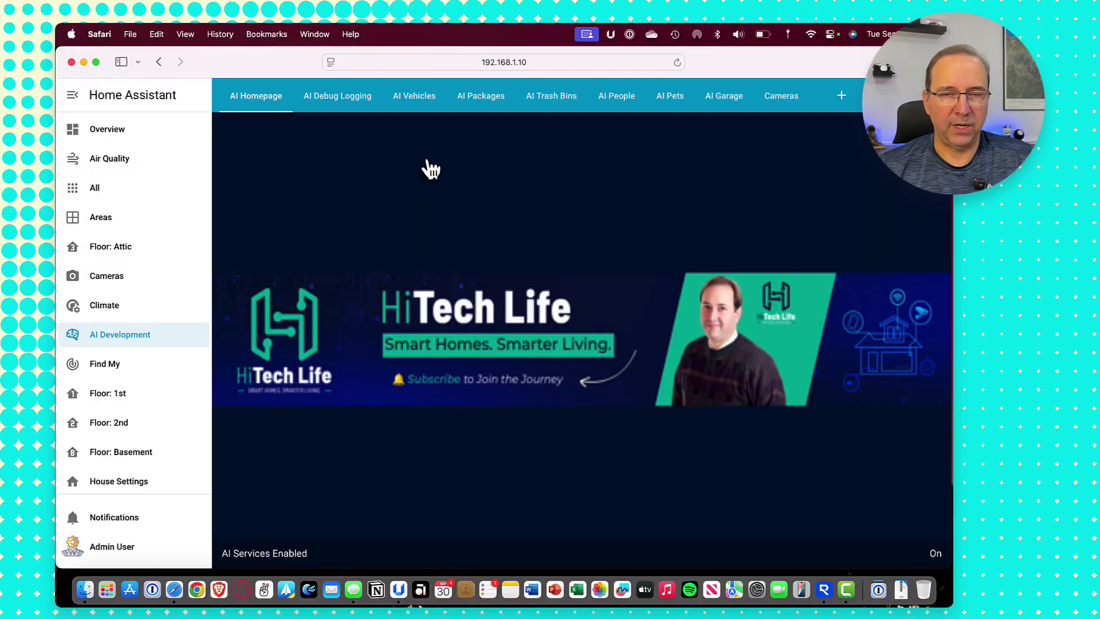
Open the AI Vehicles dashboard, then switch to Reolink's front-yard Non-Detection Zone editor
{"action": "left_click", "coordinate": [417, 99]}
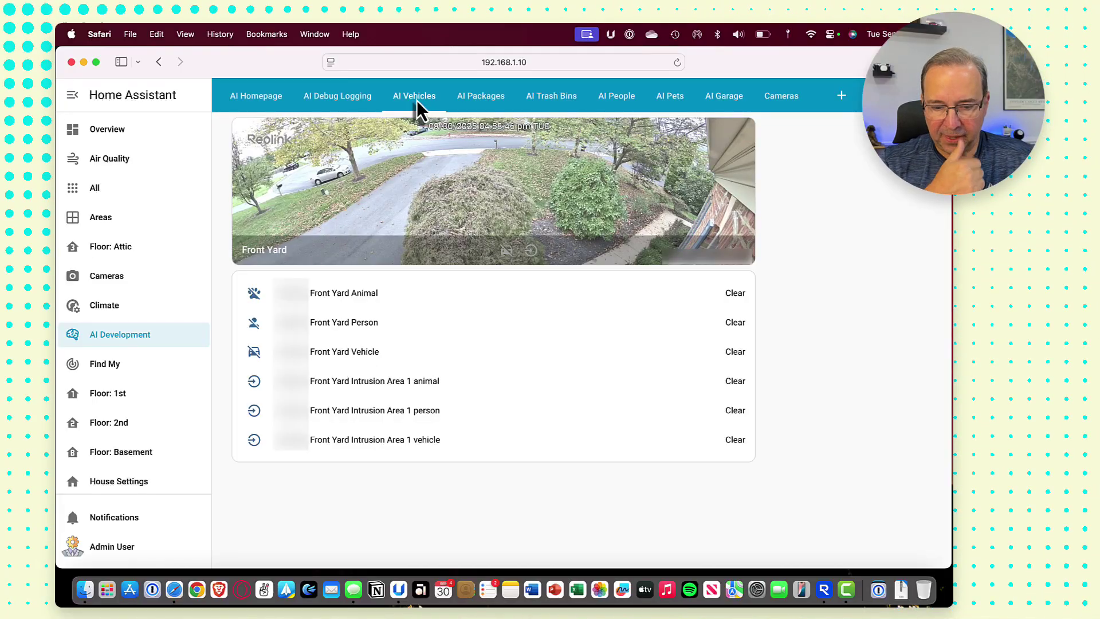
{"action": "key", "text": "super+Tab"}
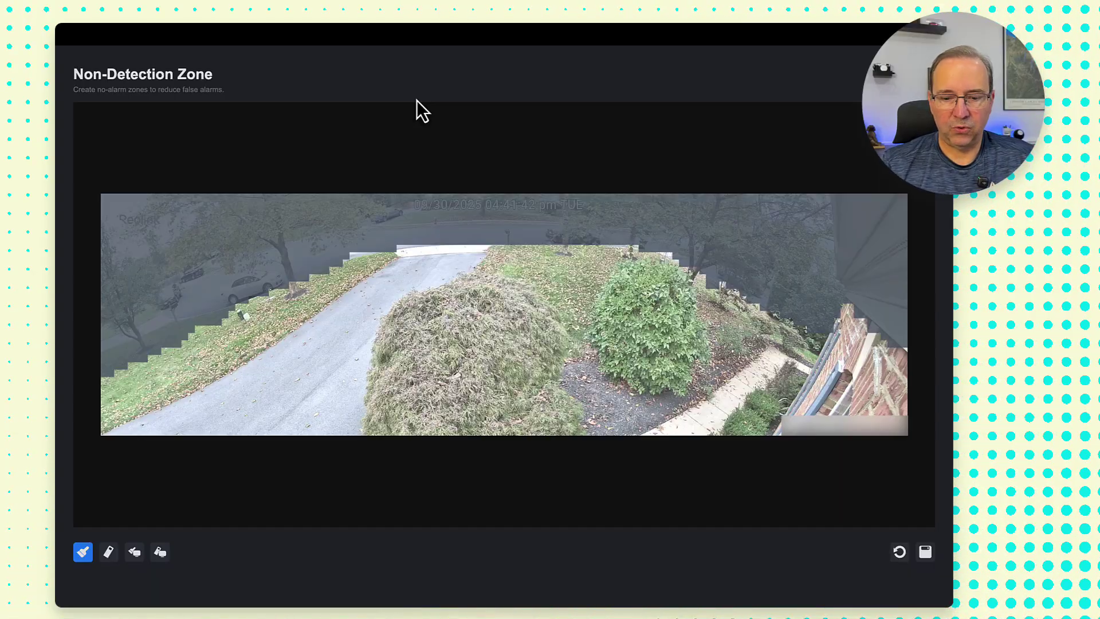
Leave the masked Non-Detection Zone view and return to Home Assistant's AI Vehicles dashboard
{"action": "key", "text": "super+Tab"}
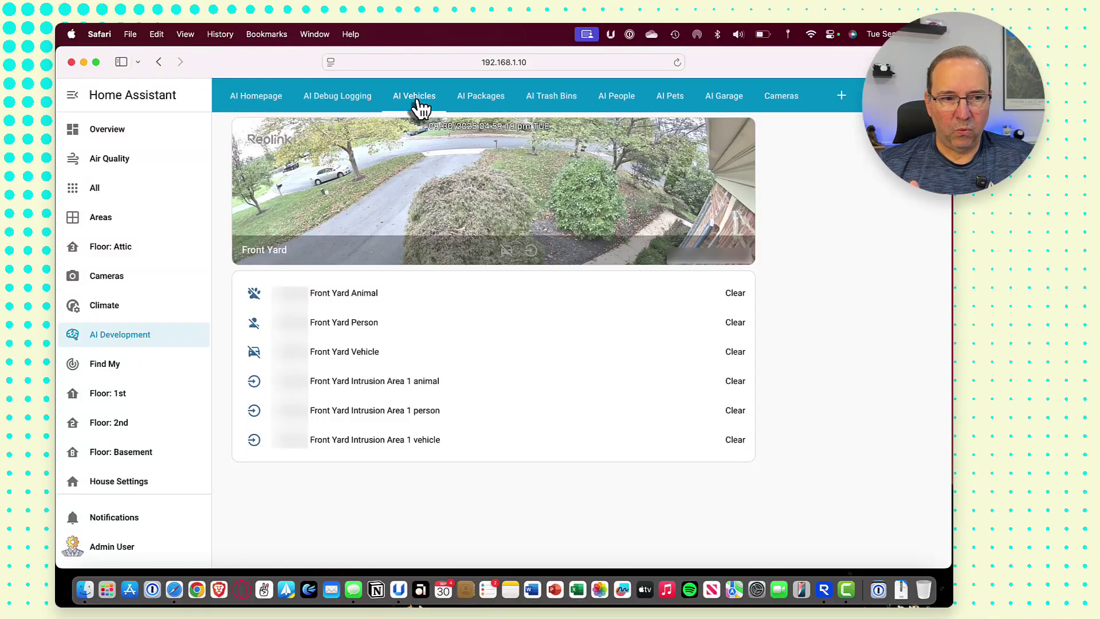
Go to Settings > Automations & scenes and create a new blank automation
{"action": "scroll", "coordinate": [143, 400], "scroll_direction": "down", "scroll_amount": 10}
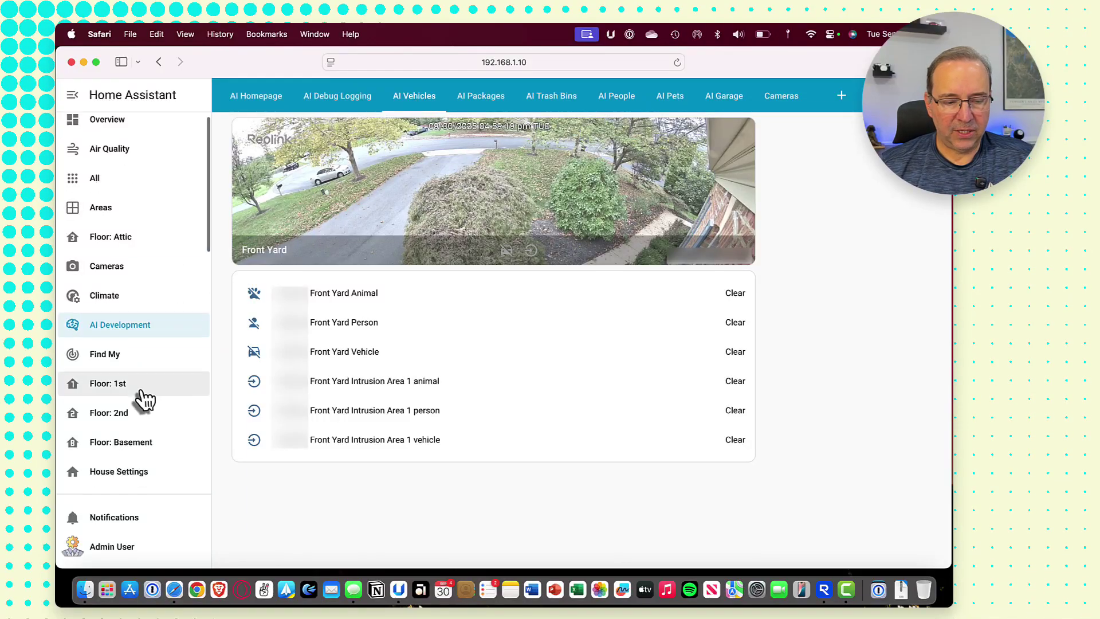
{"action": "left_click", "coordinate": [106, 480]}
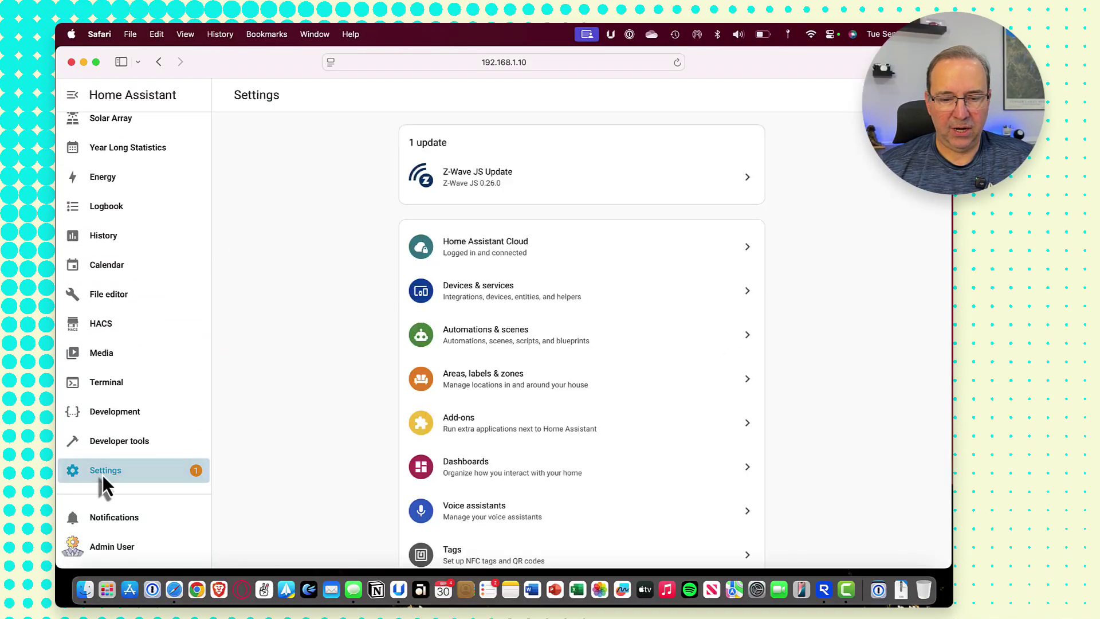
{"action": "left_click", "coordinate": [469, 337]}
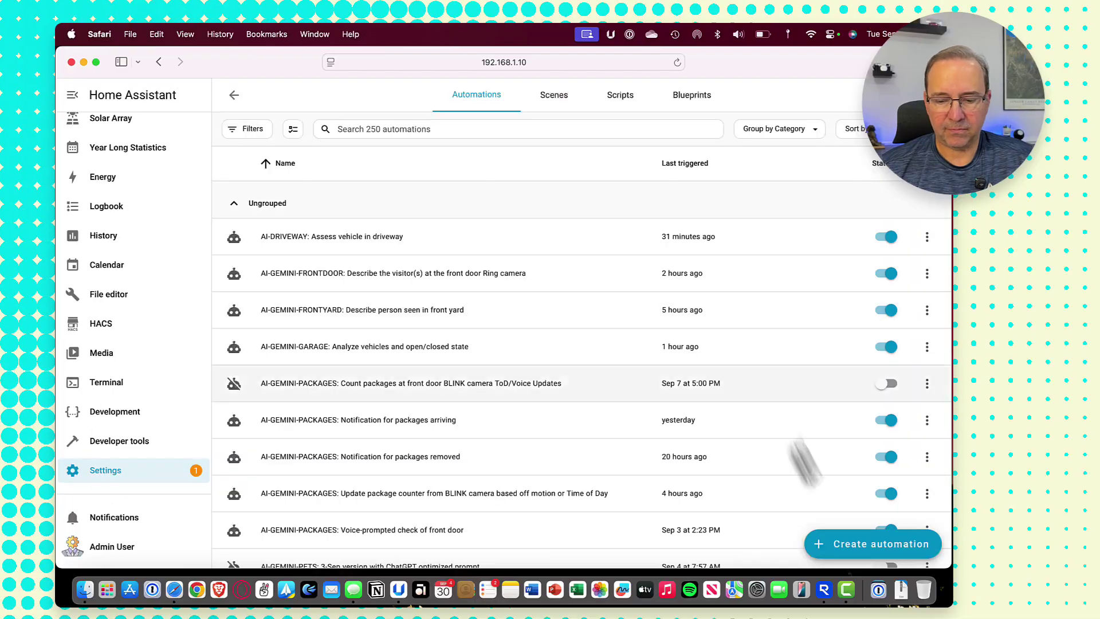
{"action": "left_click", "coordinate": [846, 544]}
{"action": "left_click", "coordinate": [525, 243]}
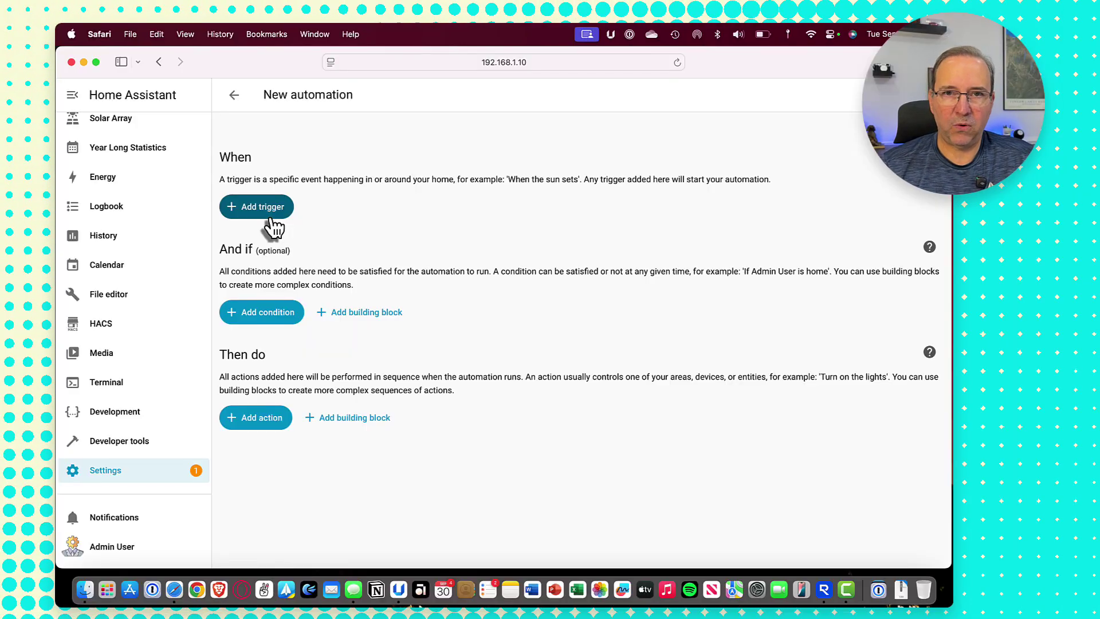
Add an AI Task 'Generate data' action with the task name 'Identify vehicles'
{"action": "left_click", "coordinate": [265, 430]}
{"action": "left_click", "coordinate": [442, 333]}
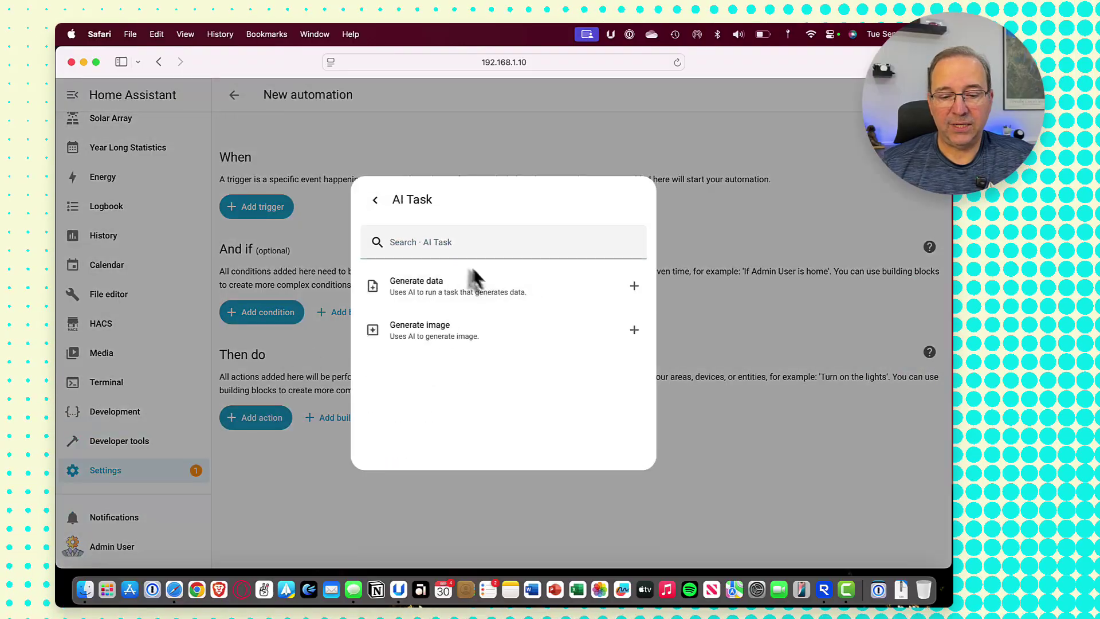
{"action": "left_click", "coordinate": [524, 293]}
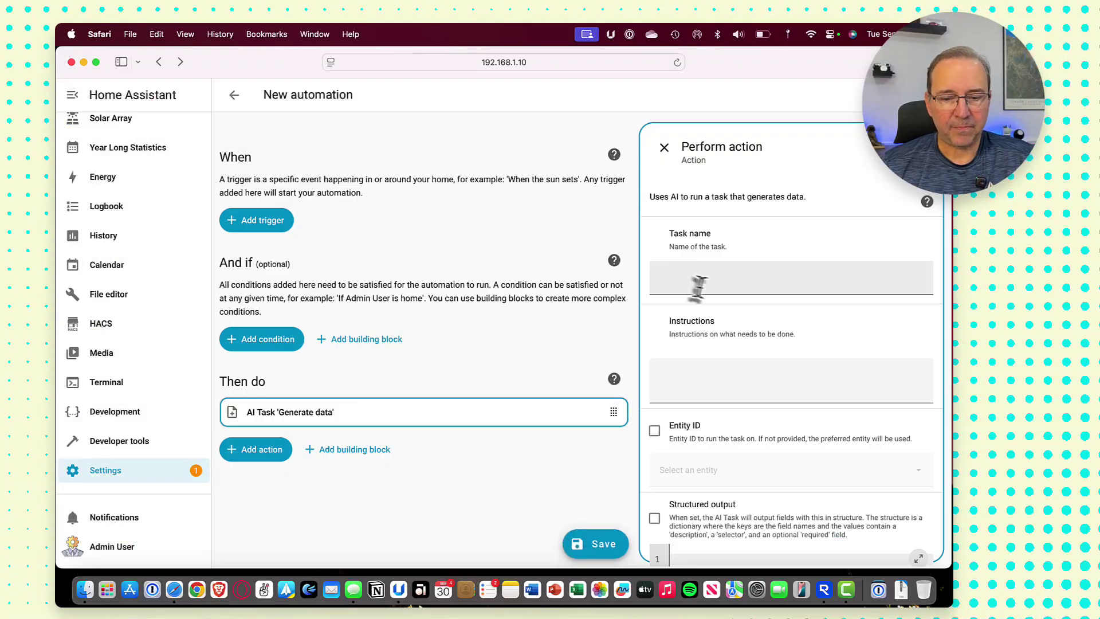
{"action": "left_click", "coordinate": [703, 284]}
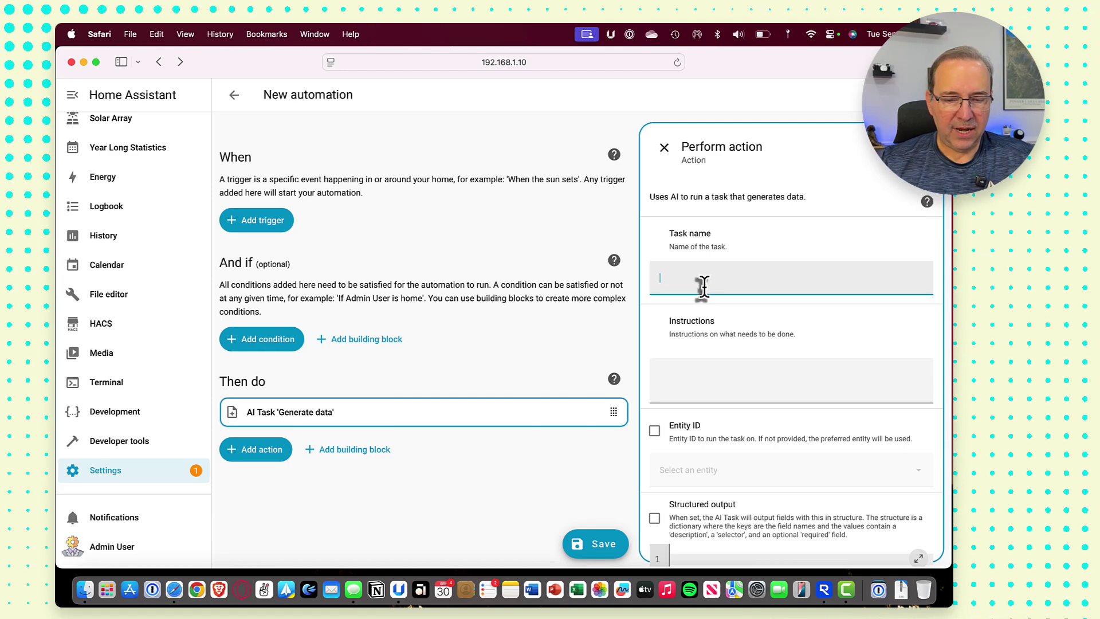
{"action": "type", "text": "Identify vehicles"}
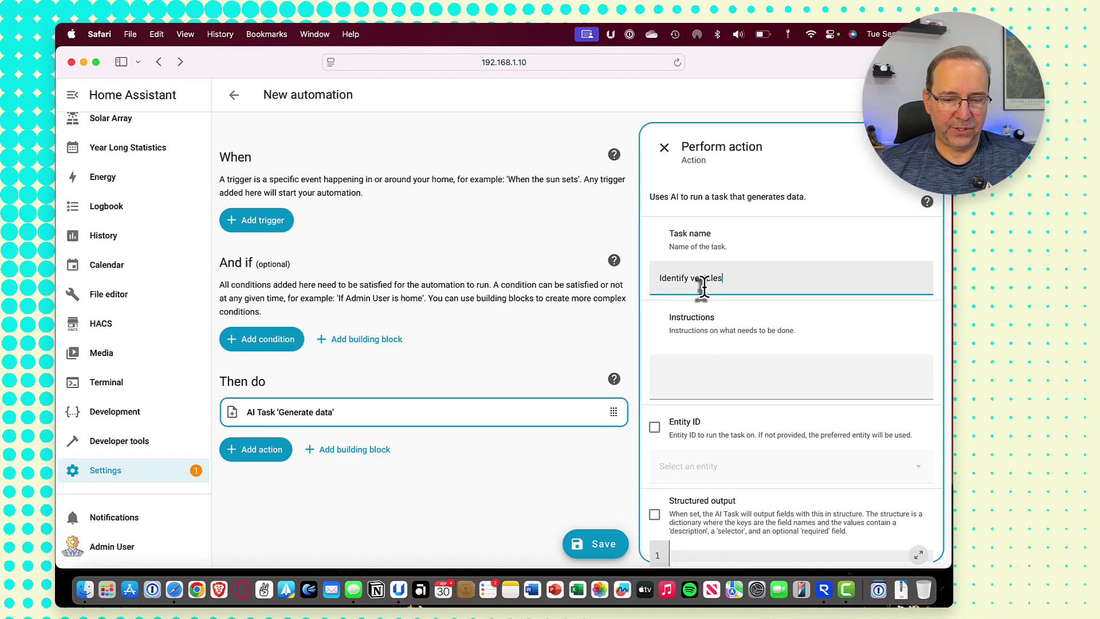
{"action": "left_click", "coordinate": [679, 369]}
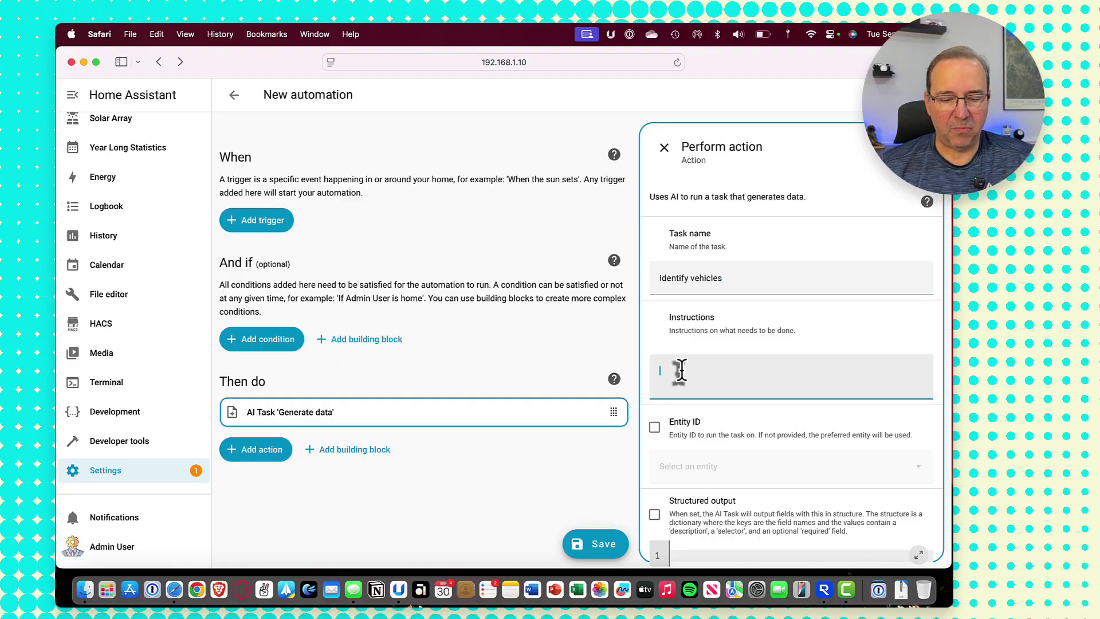
Paste the driveway-vehicle prompt (color, year, make, model, plate) into the task's Instructions
{"action": "key", "text": "super+v"}
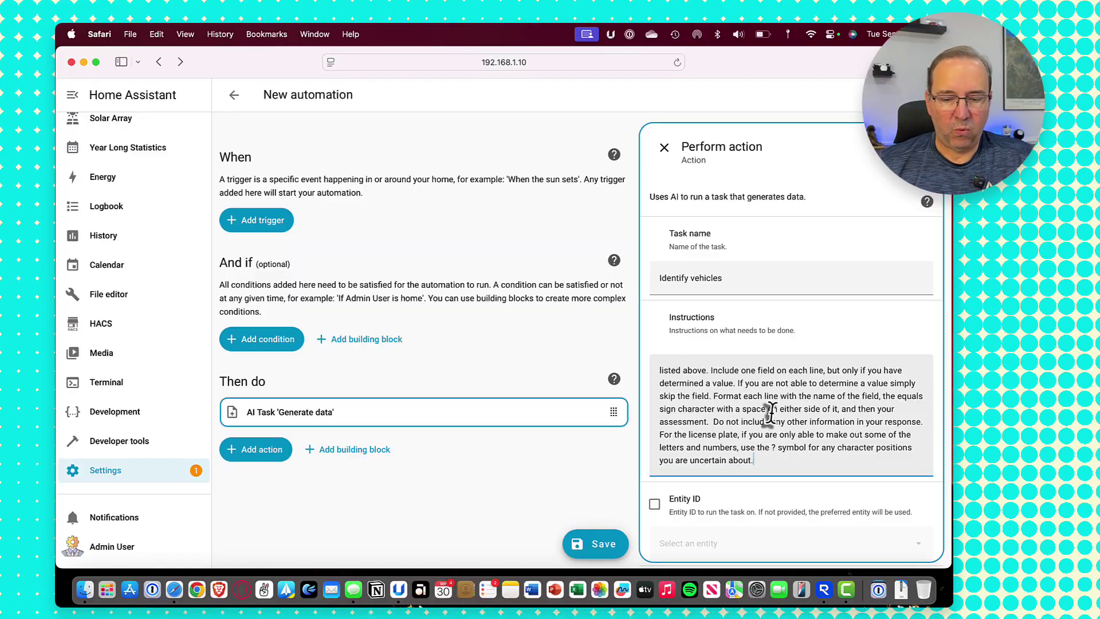
{"action": "scroll", "coordinate": [699, 415], "scroll_direction": "up", "scroll_amount": 5}
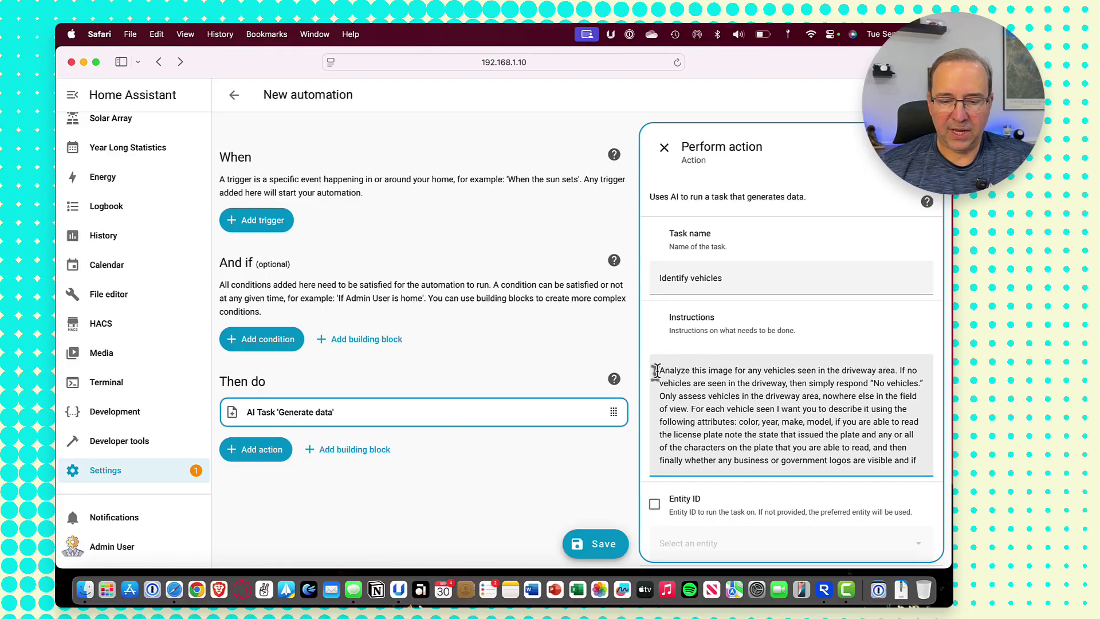
{"action": "left_click_drag", "start_coordinate": [657, 371], "coordinate": [924, 381]}
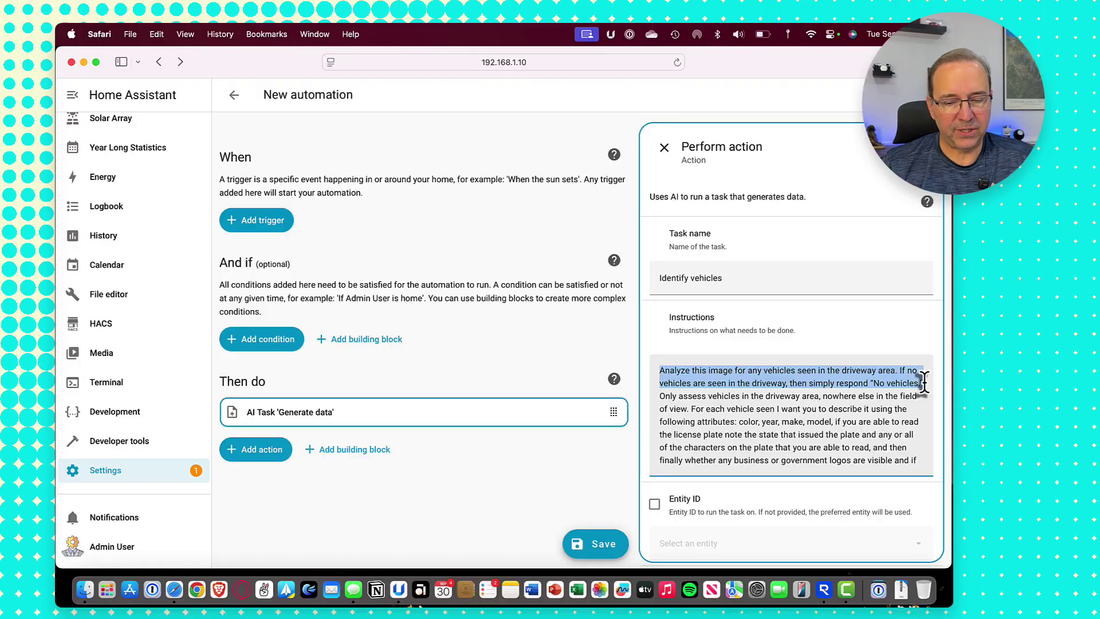
{"action": "left_click", "coordinate": [661, 395]}
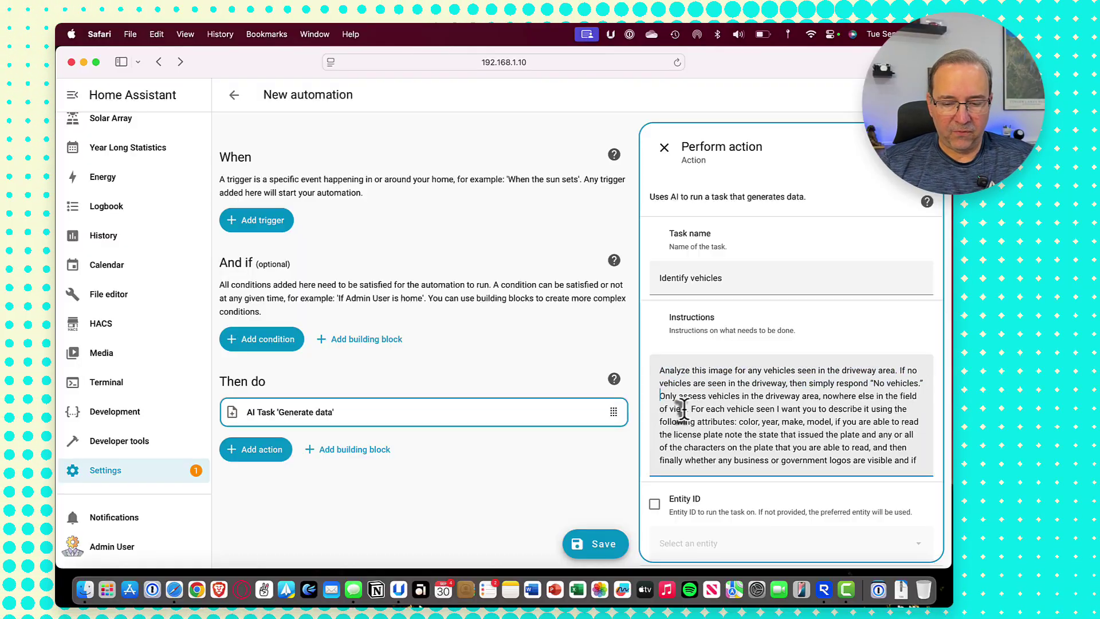
{"action": "left_click_drag", "start_coordinate": [691, 408], "coordinate": [859, 433]}
{"action": "scroll", "coordinate": [792, 430], "scroll_direction": "down", "scroll_amount": 3}
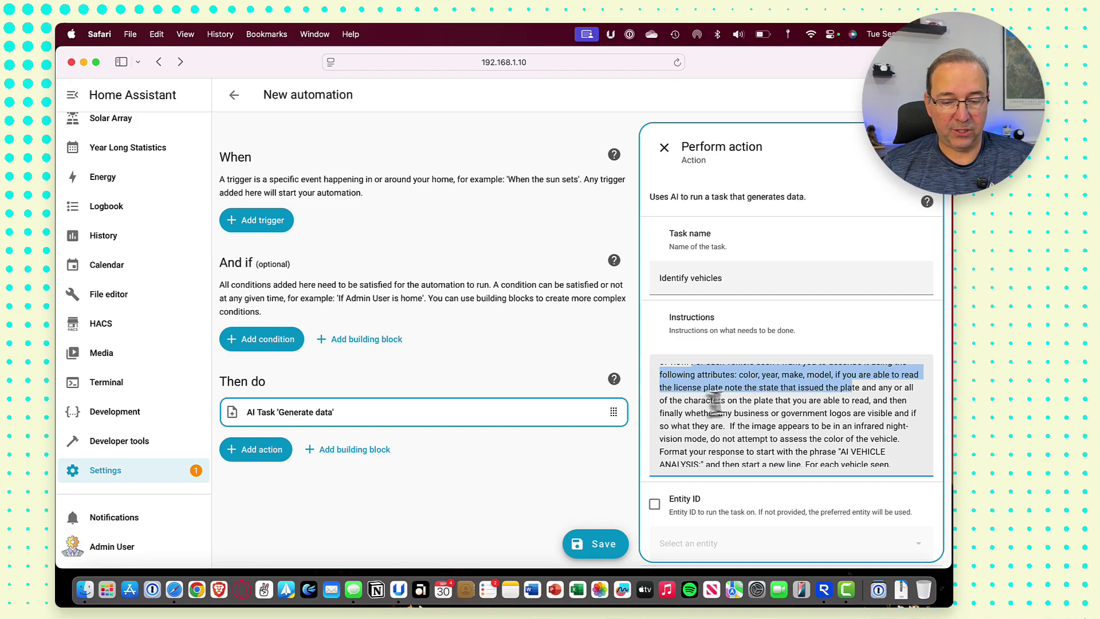
{"action": "left_click_drag", "start_coordinate": [888, 400], "coordinate": [849, 412]}
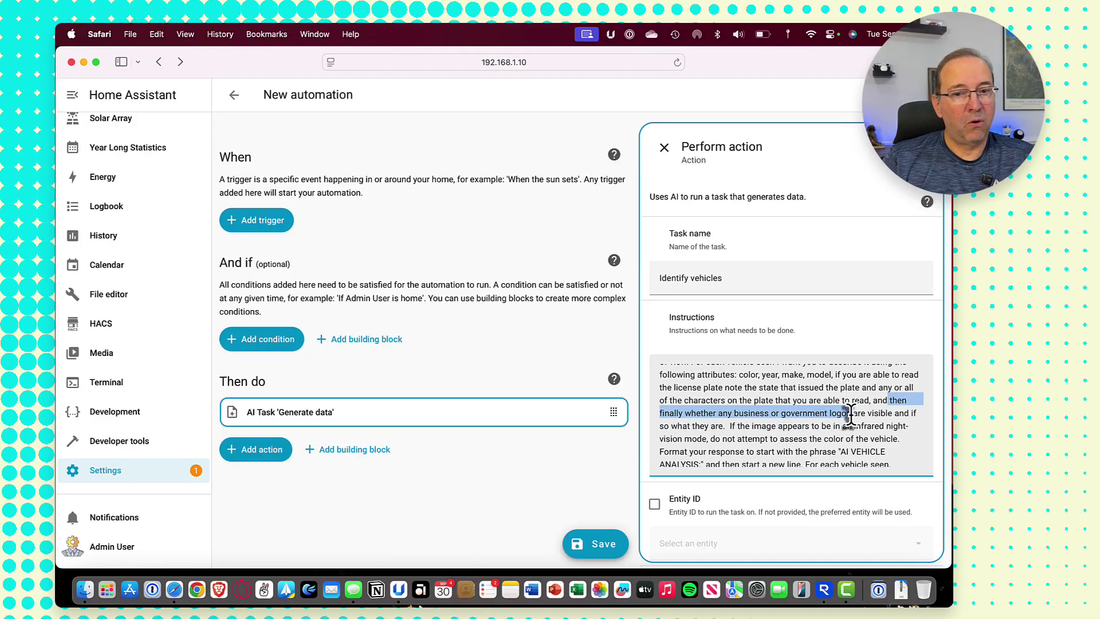
{"action": "scroll", "coordinate": [849, 415], "scroll_direction": "down", "scroll_amount": 3}
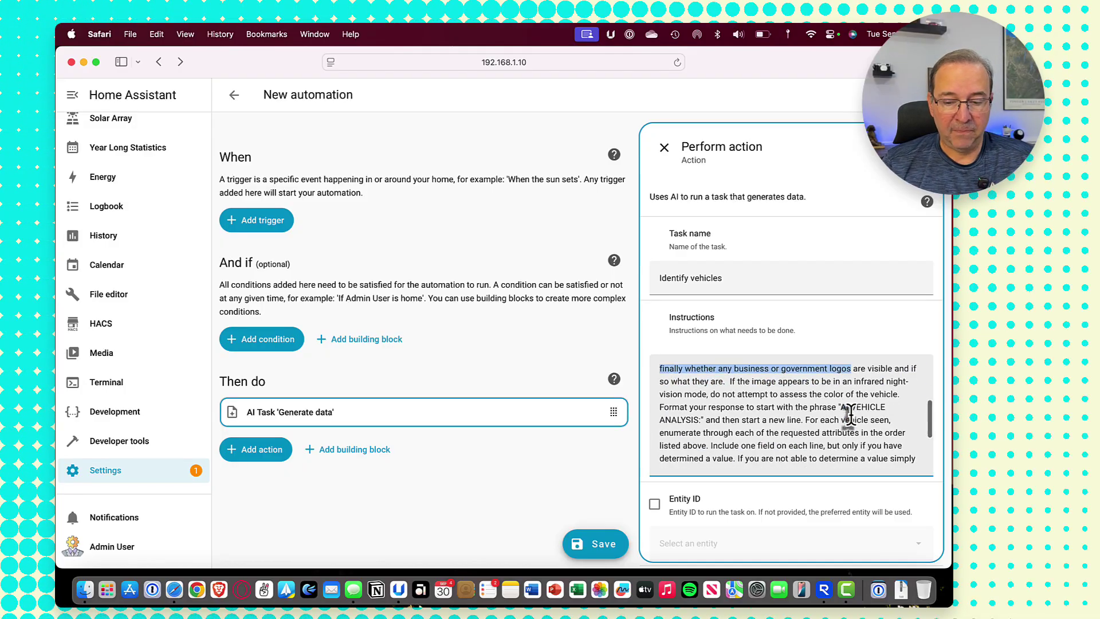
{"action": "left_click_drag", "start_coordinate": [729, 376], "coordinate": [764, 383]}
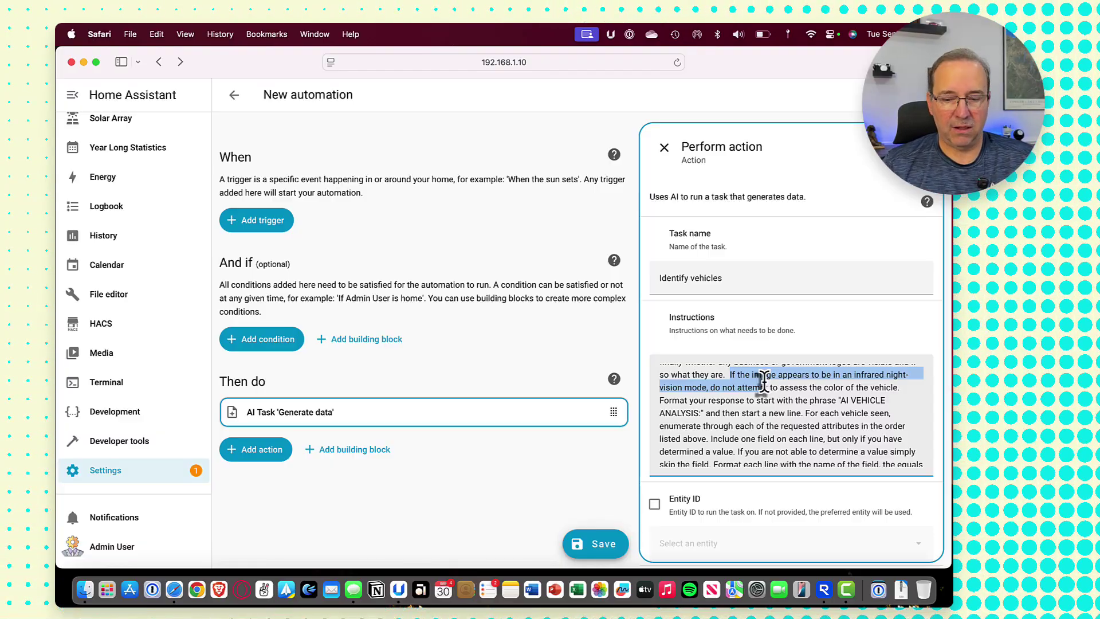
{"action": "left_click", "coordinate": [822, 388]}
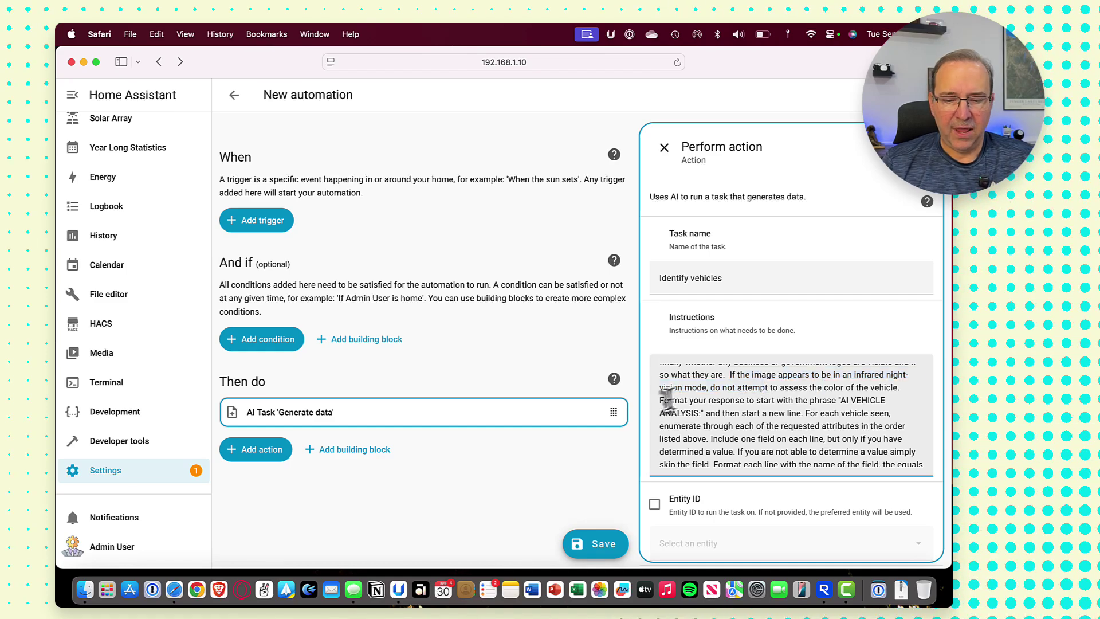
{"action": "left_click_drag", "start_coordinate": [659, 399], "coordinate": [703, 413]}
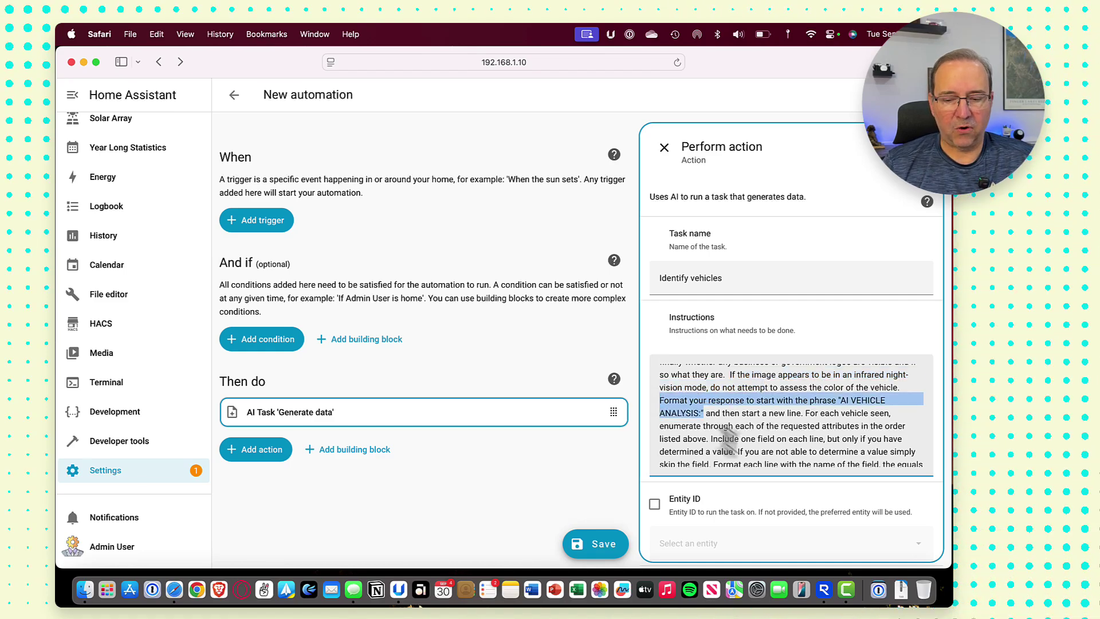
{"action": "scroll", "coordinate": [762, 442], "scroll_direction": "down", "scroll_amount": 2}
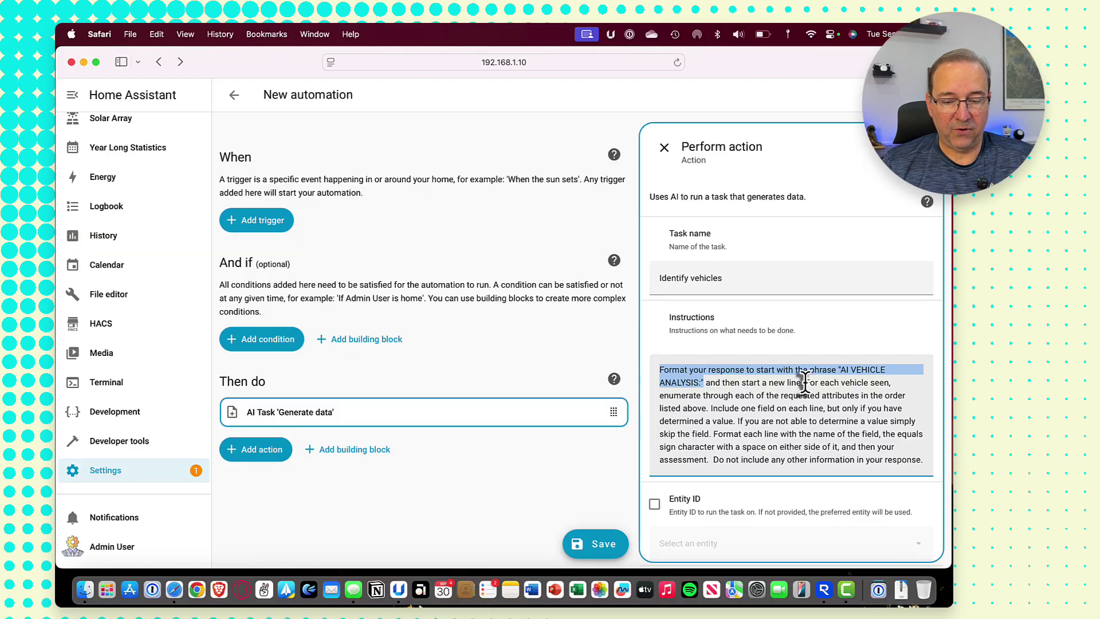
{"action": "left_click_drag", "start_coordinate": [804, 383], "coordinate": [813, 436]}
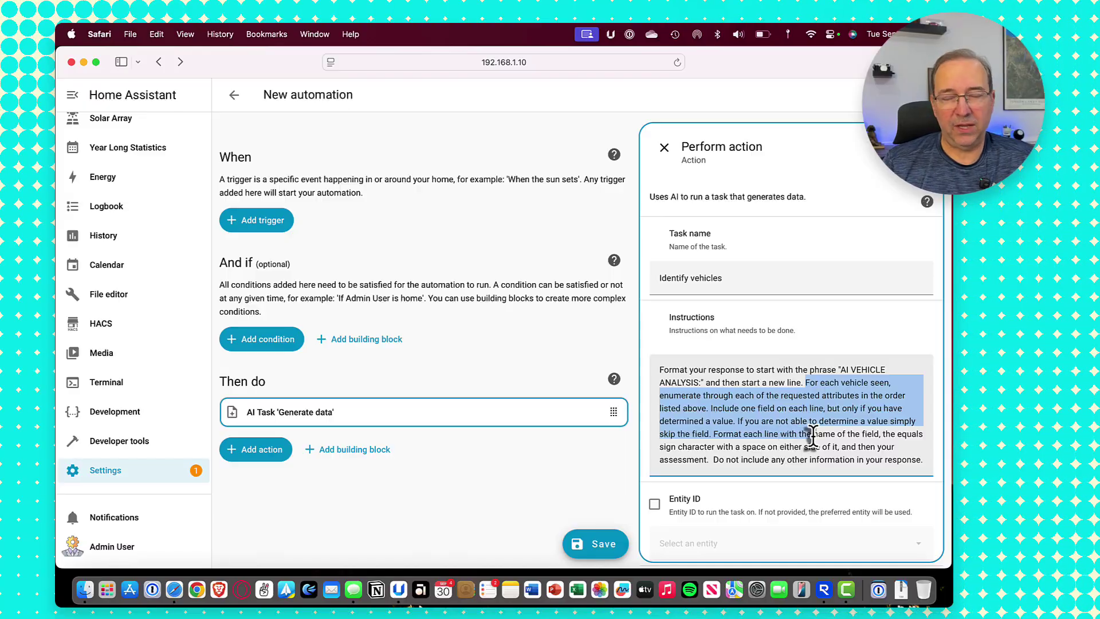
{"action": "left_click_drag", "start_coordinate": [812, 437], "coordinate": [879, 435]}
{"action": "scroll", "coordinate": [820, 408], "scroll_direction": "down", "scroll_amount": 3}
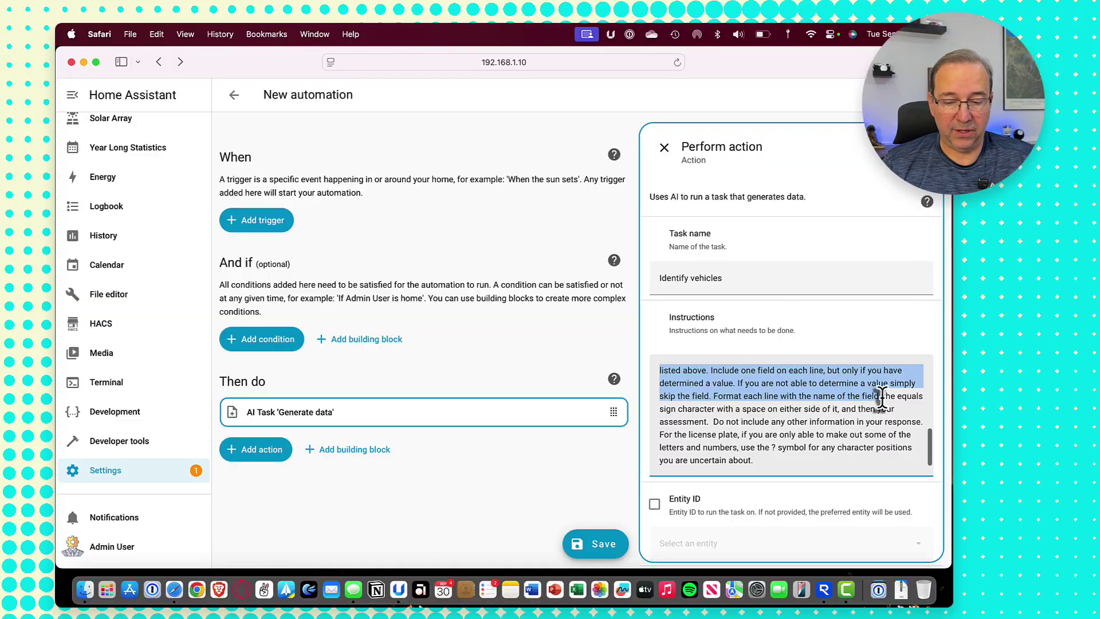
{"action": "left_click_drag", "start_coordinate": [883, 396], "coordinate": [787, 466]}
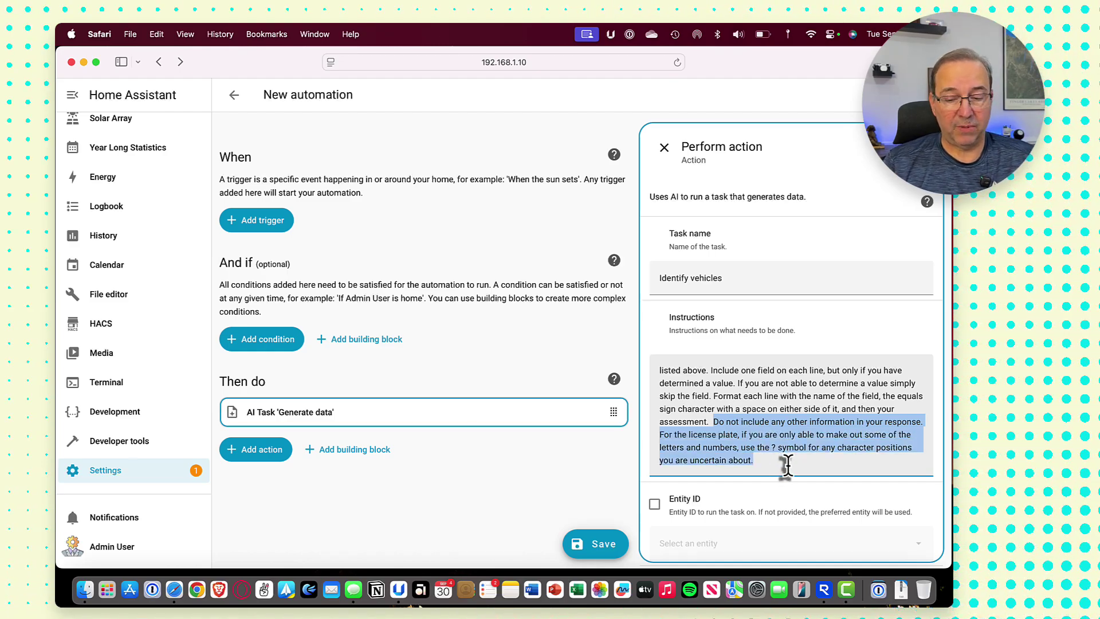
{"action": "left_click", "coordinate": [756, 455]}
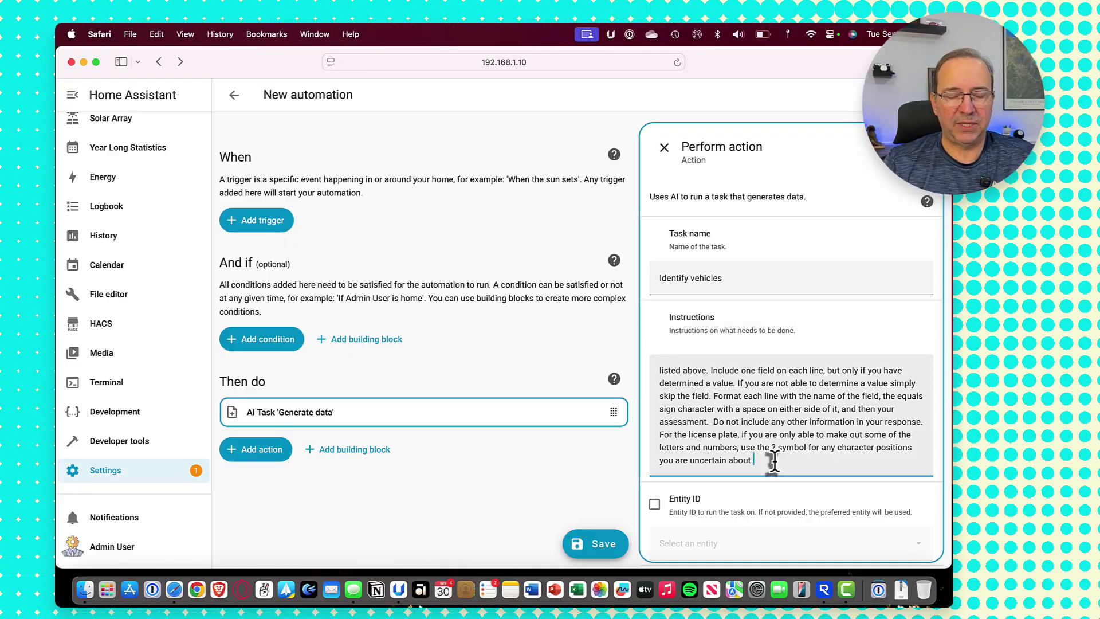
{"action": "scroll", "coordinate": [773, 459], "scroll_direction": "down", "scroll_amount": 3}
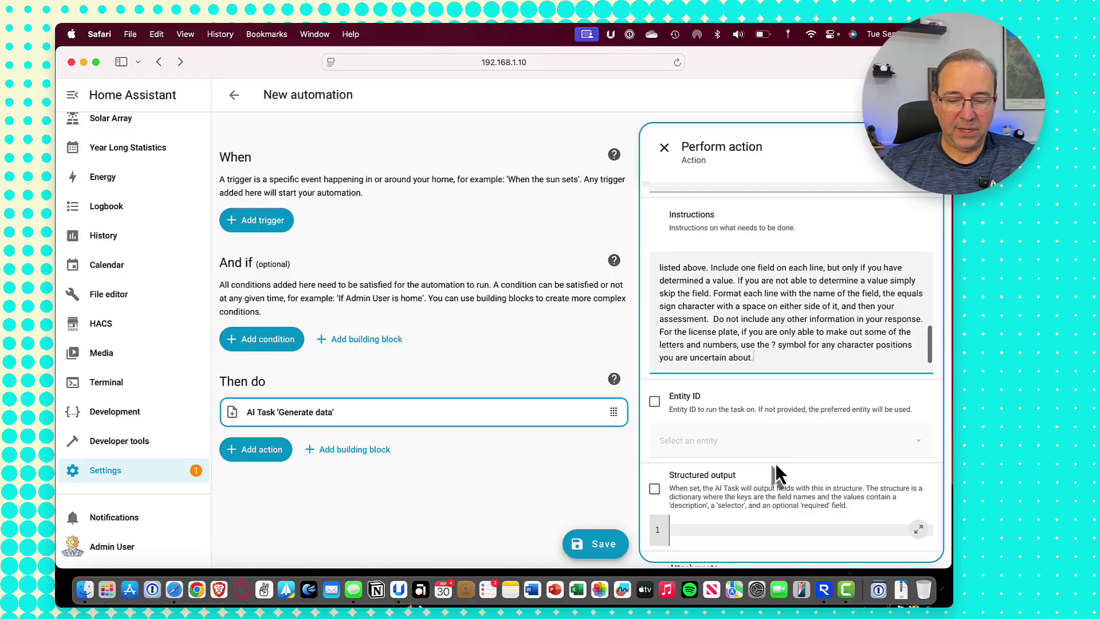
Enable Entity ID and select Google AI Task as the task's entity
{"action": "scroll", "coordinate": [776, 470], "scroll_direction": "down", "scroll_amount": 3}
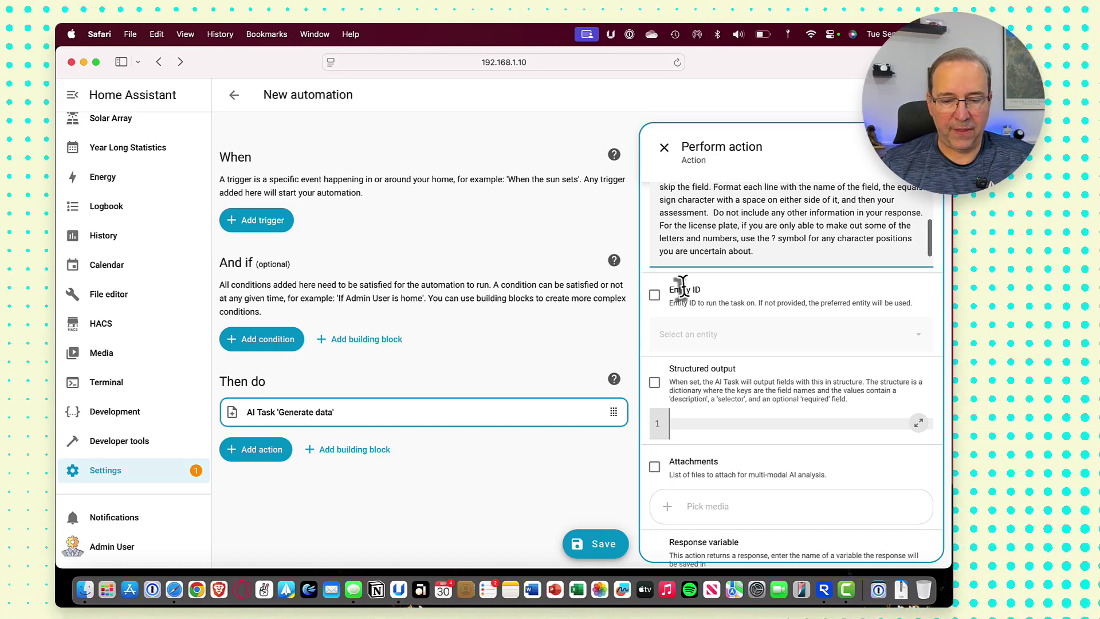
{"action": "left_click", "coordinate": [656, 297]}
{"action": "left_click", "coordinate": [704, 336]}
{"action": "left_click", "coordinate": [713, 378]}
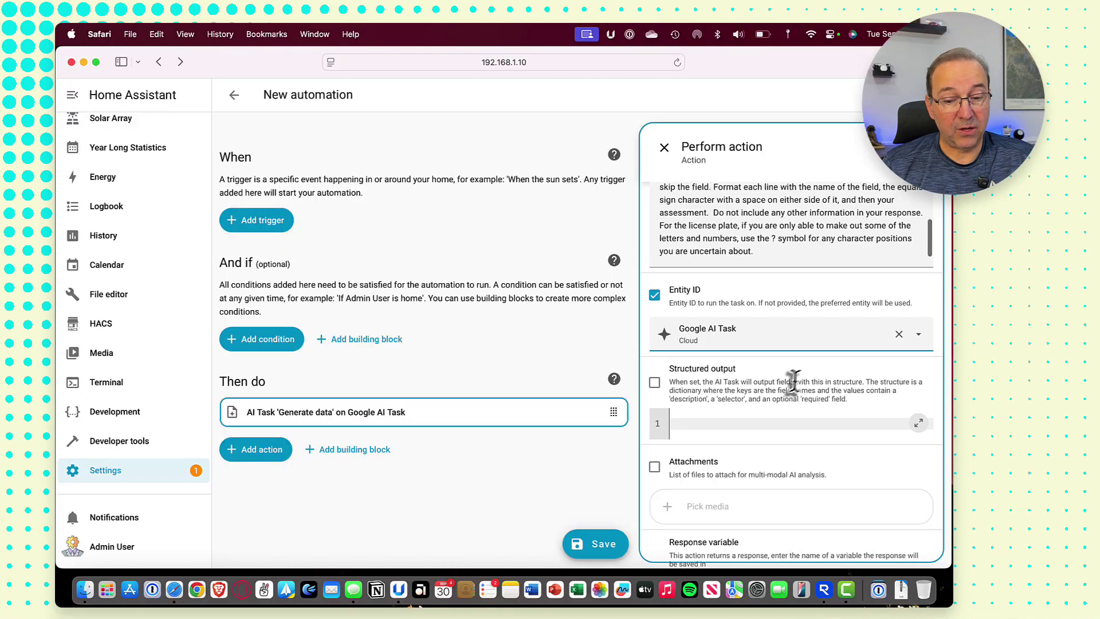
{"action": "scroll", "coordinate": [789, 382], "scroll_direction": "down", "scroll_amount": 2}
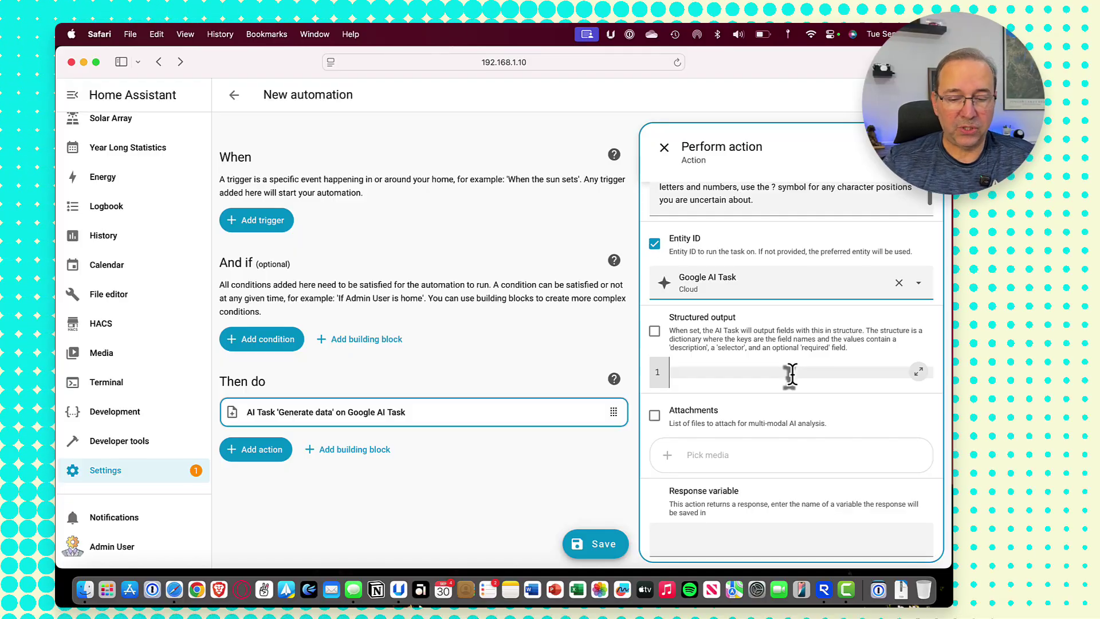
Attach the Front Yard camera snapshot and name the response variable 'vehicle_assessment'
{"action": "left_click", "coordinate": [682, 536]}
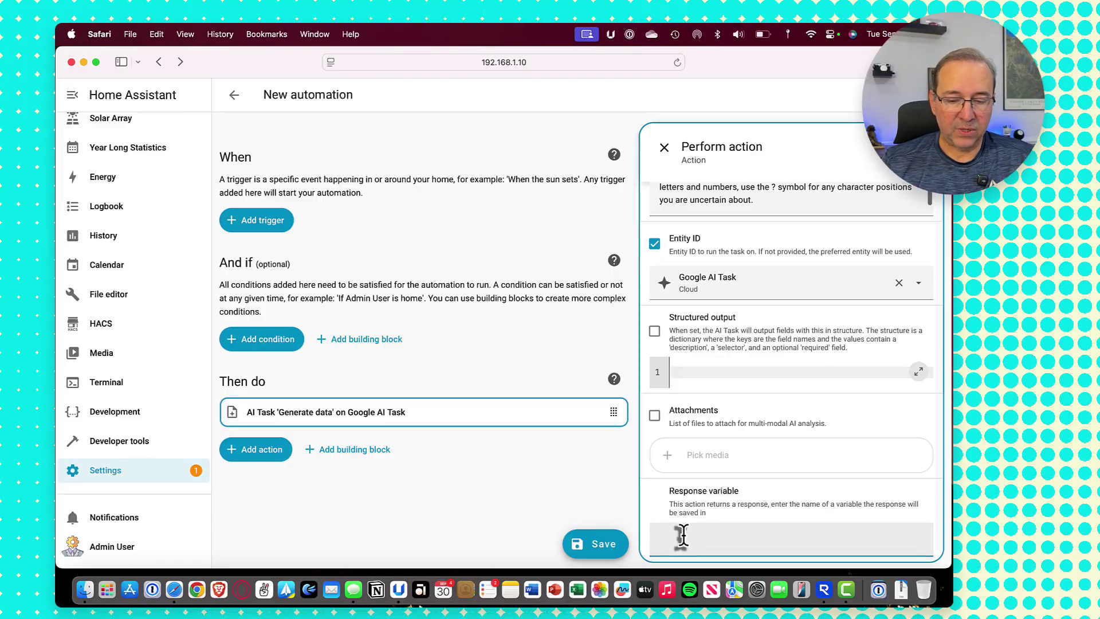
{"action": "left_click", "coordinate": [656, 416]}
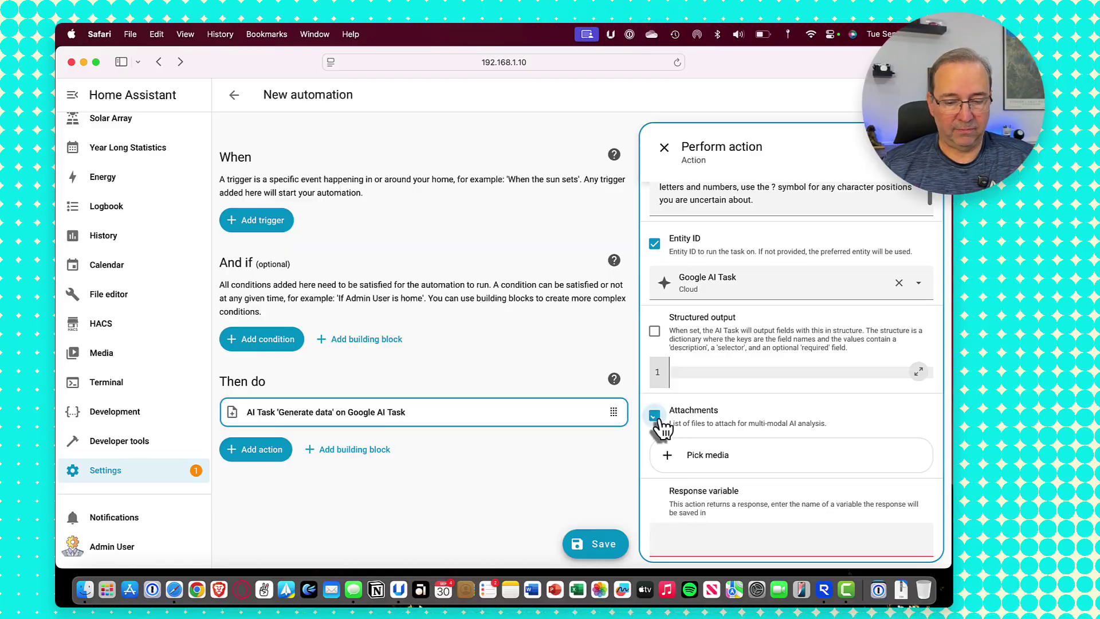
{"action": "left_click", "coordinate": [724, 467]}
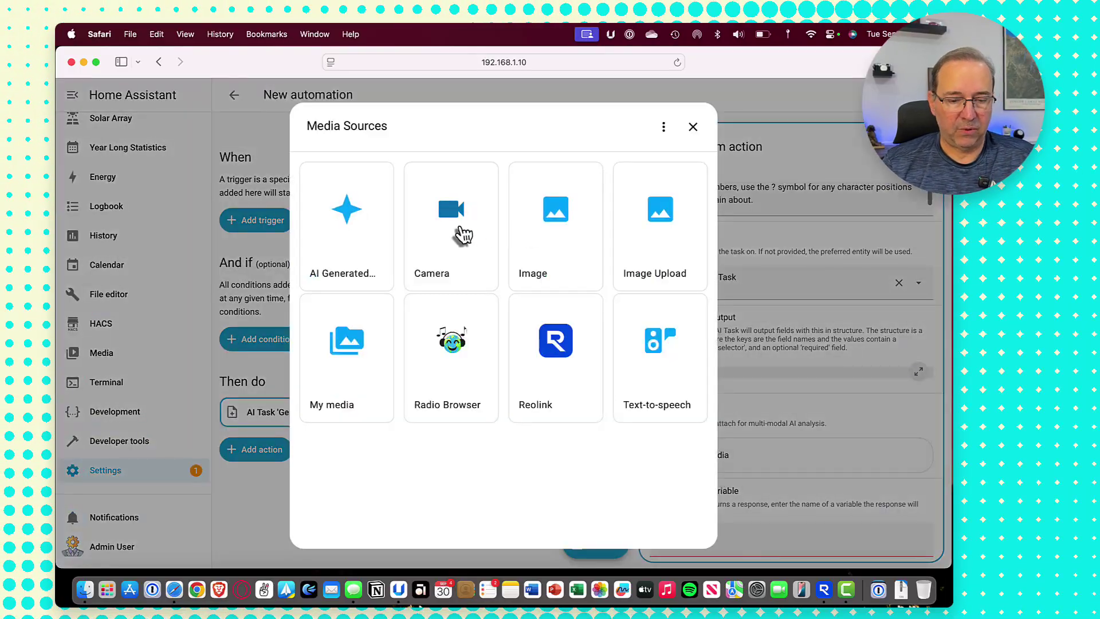
{"action": "left_click", "coordinate": [459, 232]}
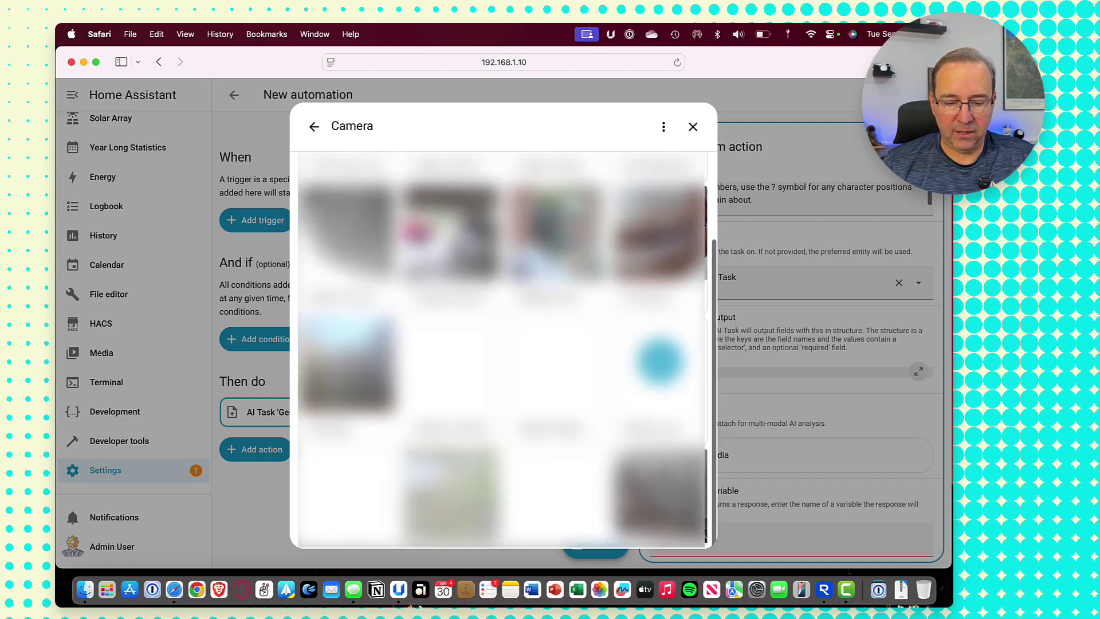
{"action": "left_click", "coordinate": [555, 485]}
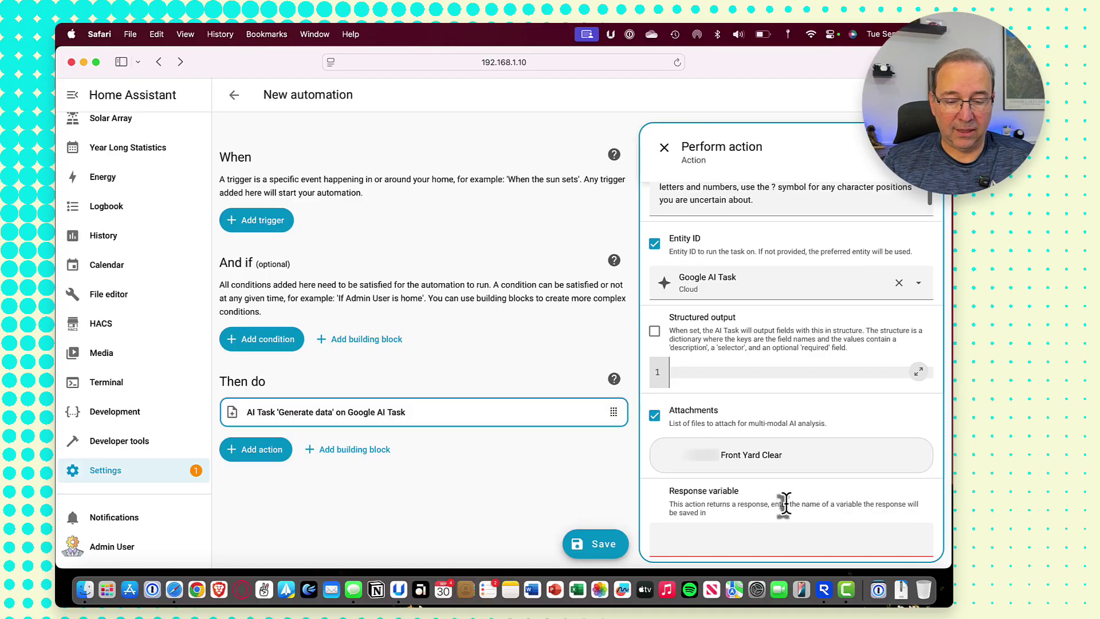
{"action": "left_click", "coordinate": [711, 539]}
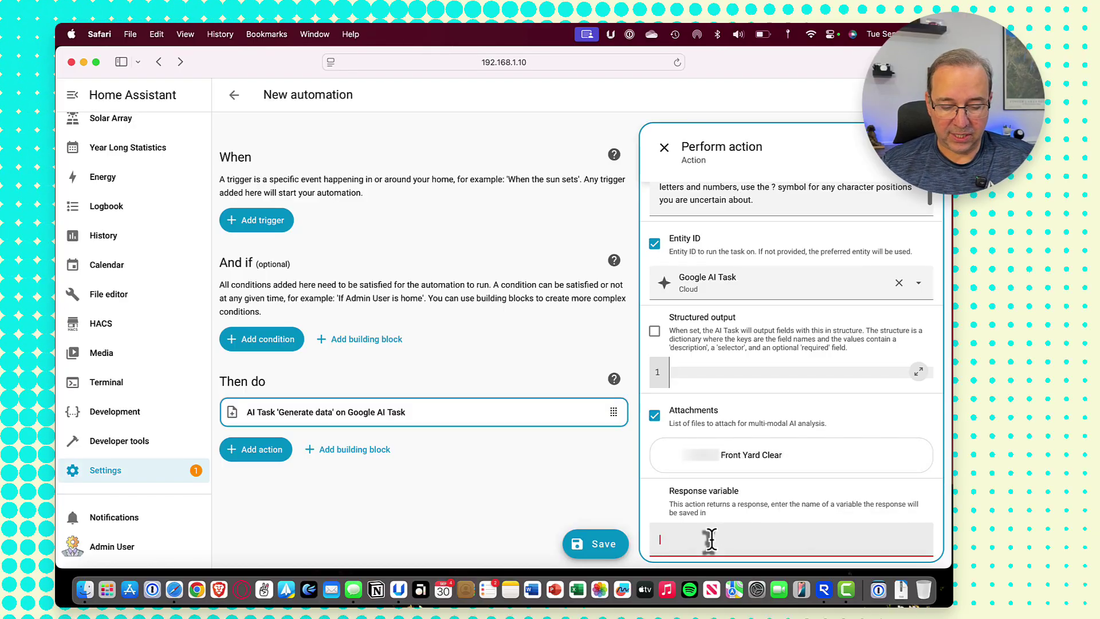
{"action": "type", "text": "vehicle"}
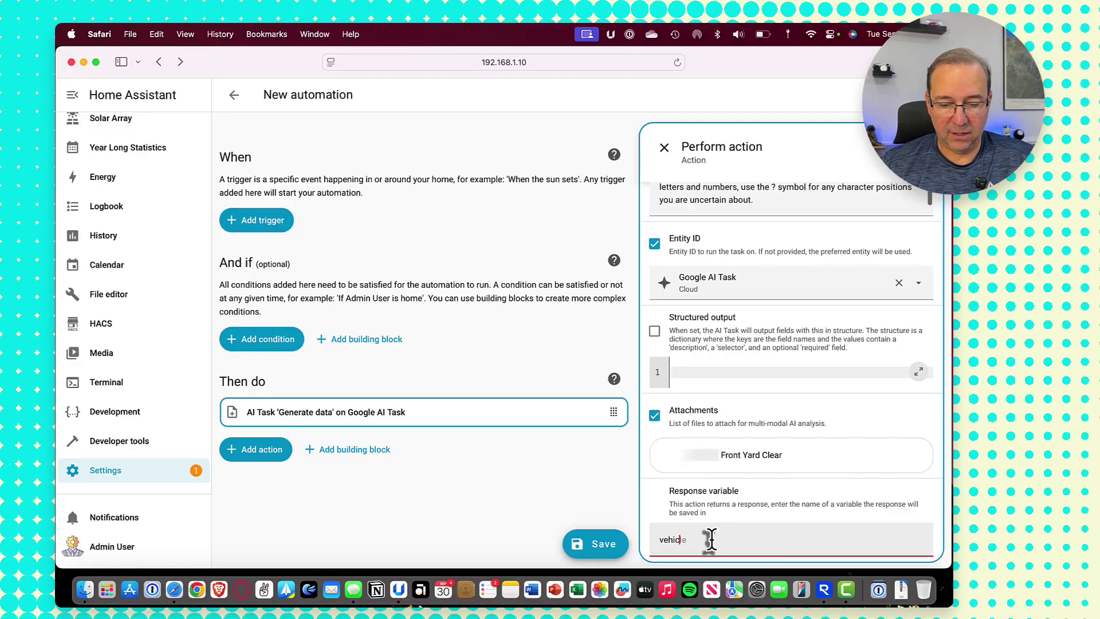
{"action": "type", "text": "_assessment"}
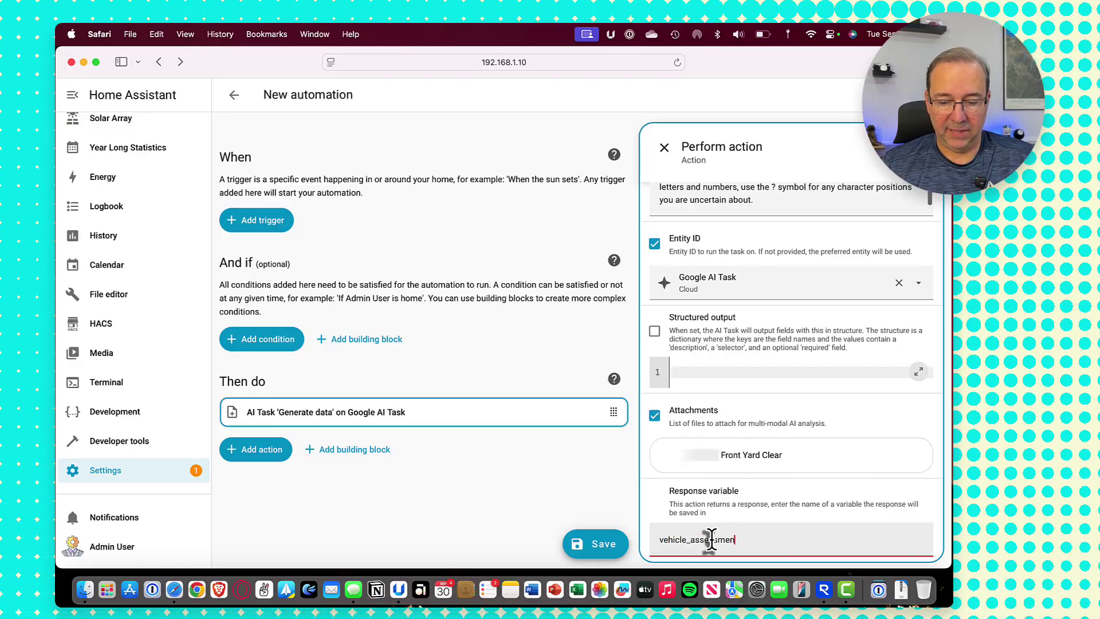
Add a Persistent Notification: Create action with message '{{ vehicle_assessment.data }}'
{"action": "left_click", "coordinate": [259, 452]}
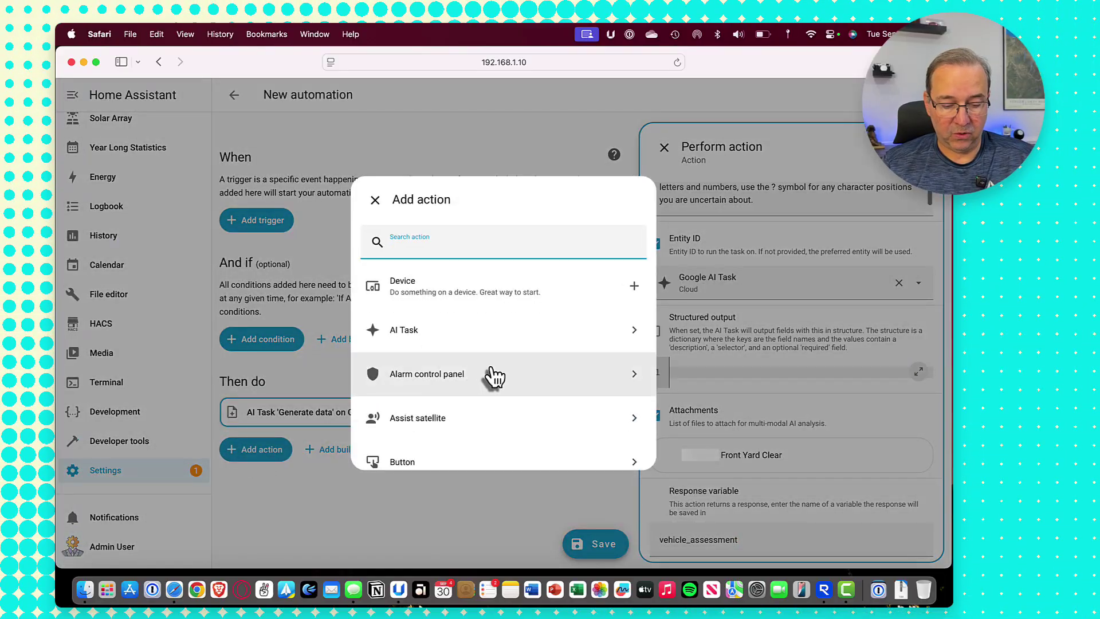
{"action": "type", "text": "persis"}
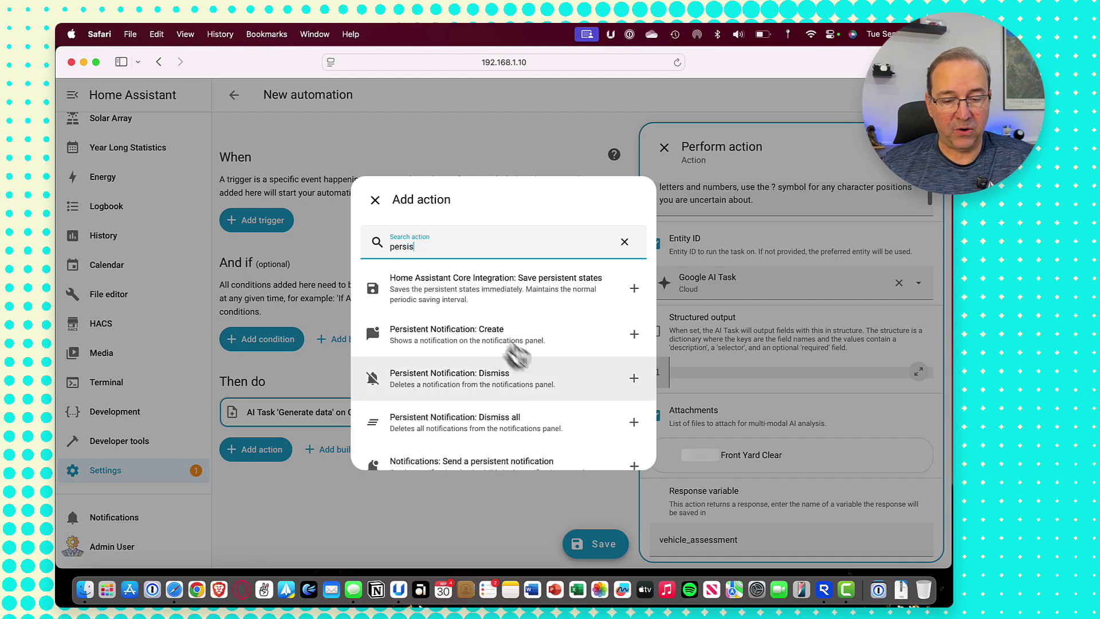
{"action": "left_click", "coordinate": [499, 343]}
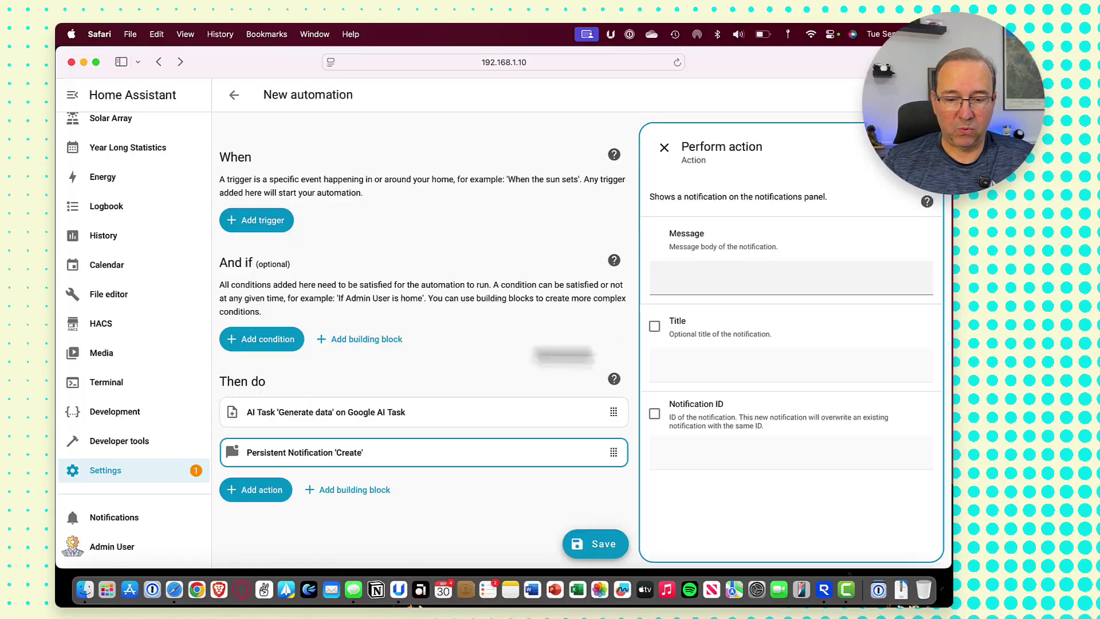
{"action": "left_click", "coordinate": [733, 281]}
{"action": "type", "text": "{{e"}
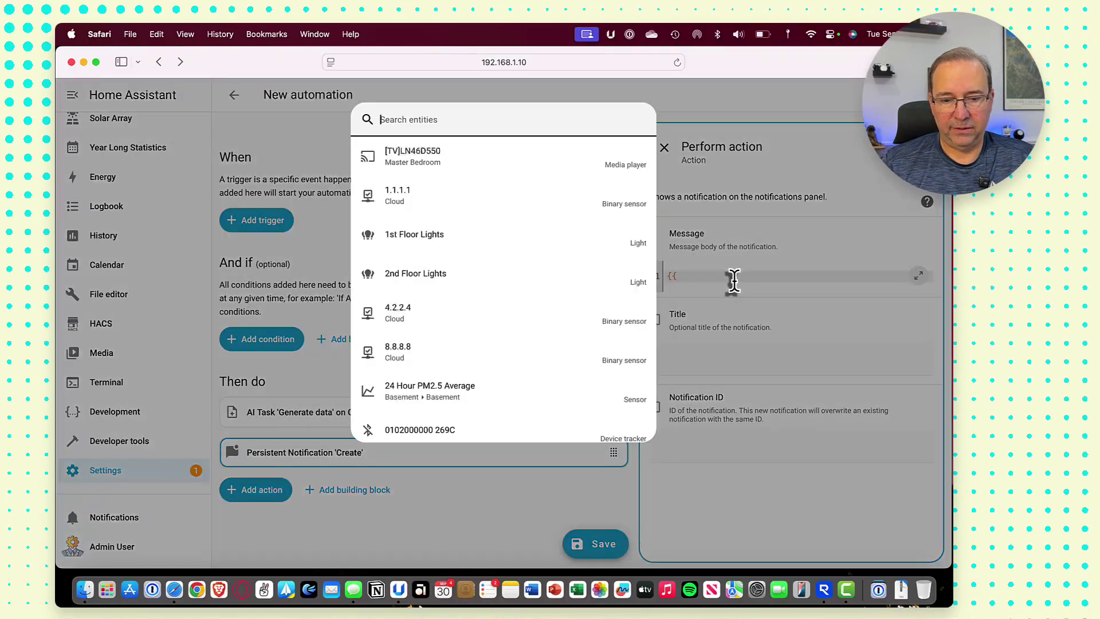
{"action": "key", "text": "Escape"}
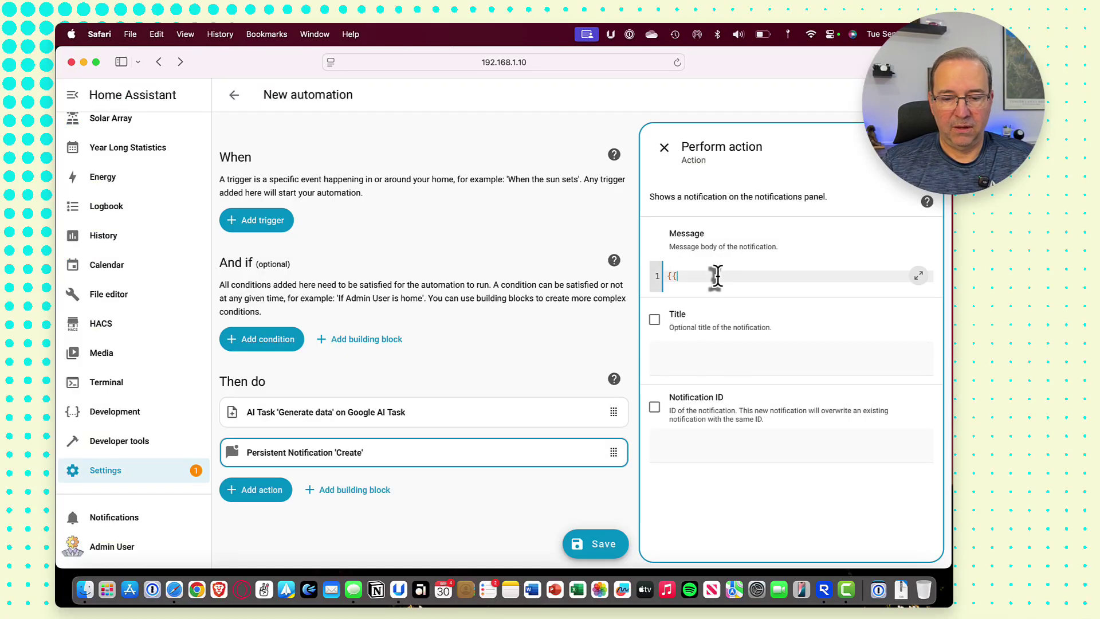
{"action": "type", "text": "vehicle_assessment.data"}
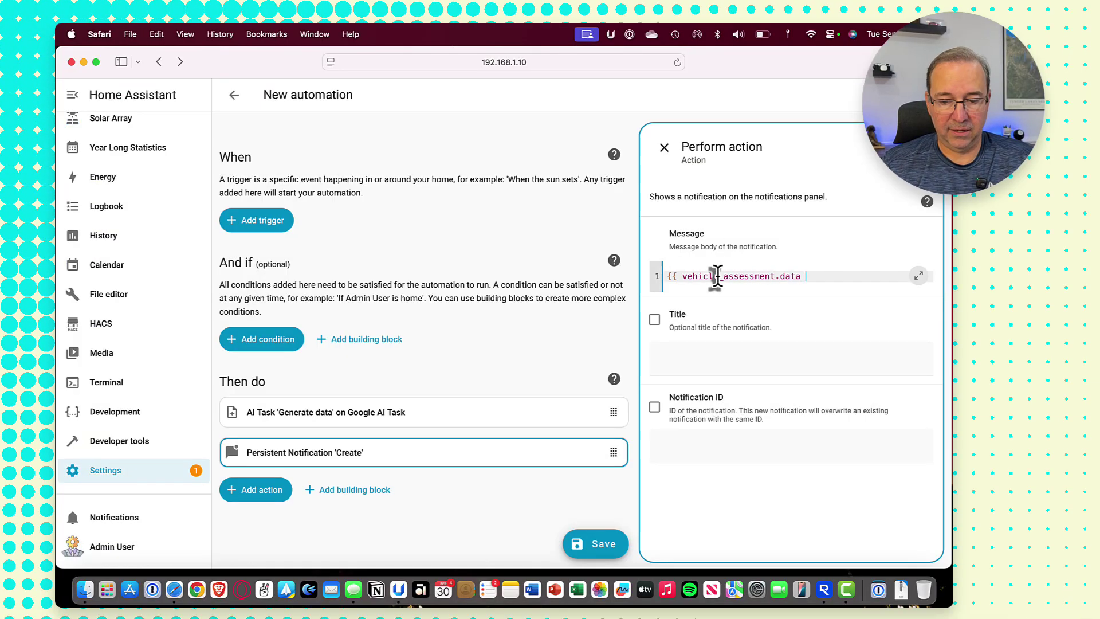
{"action": "type", "text": " }}"}
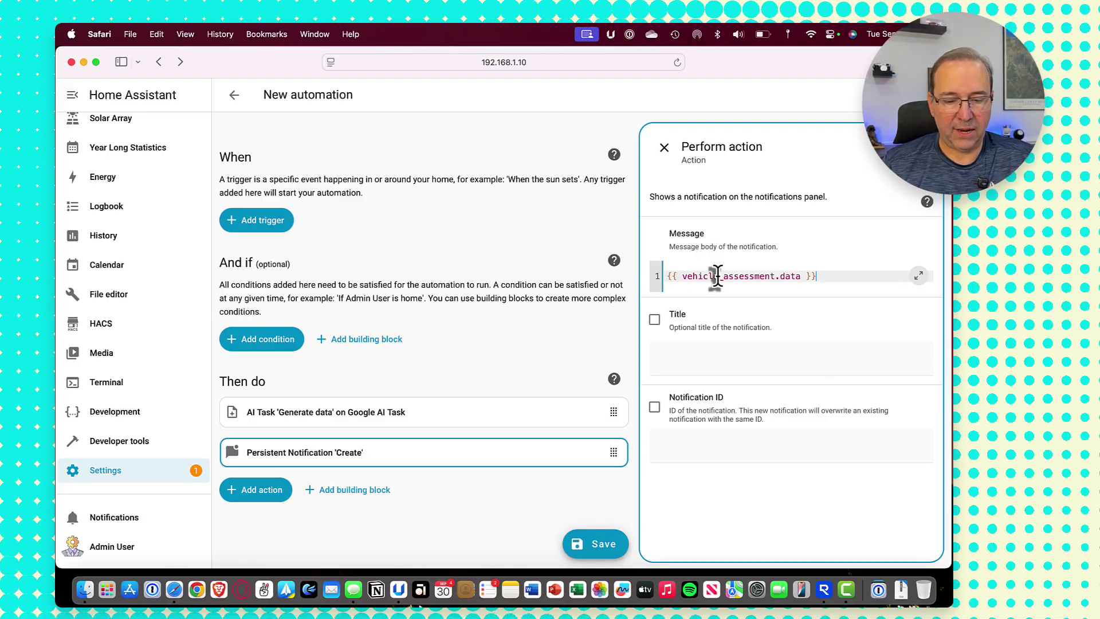
Add a mobile app notify action after the persistent notification
{"action": "left_click", "coordinate": [666, 152]}
{"action": "left_click", "coordinate": [256, 462]}
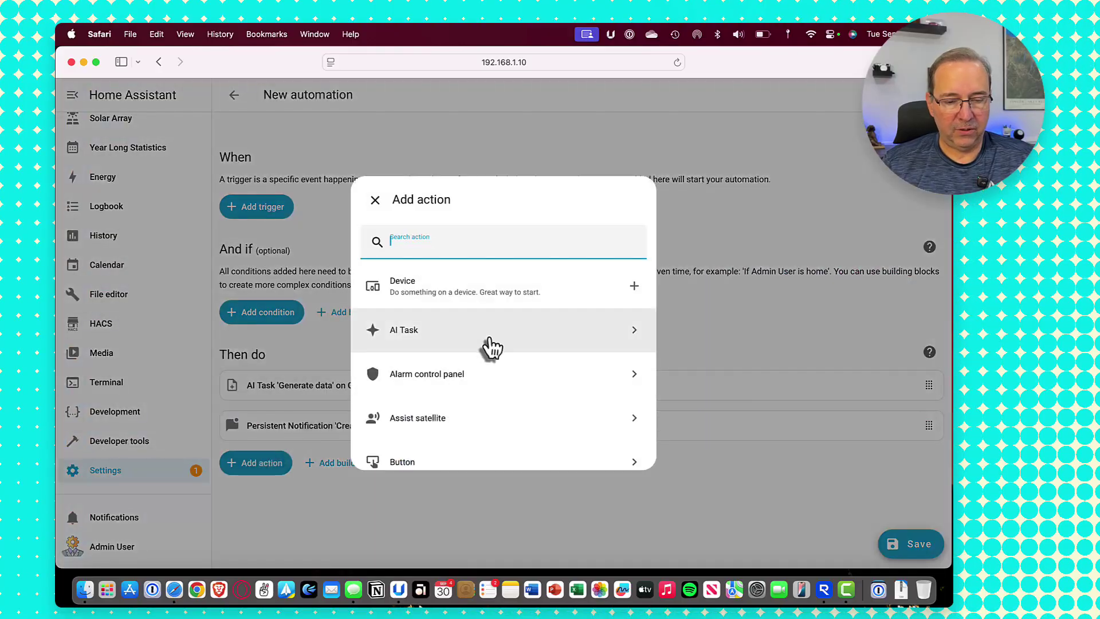
{"action": "type", "text": "notiof"}
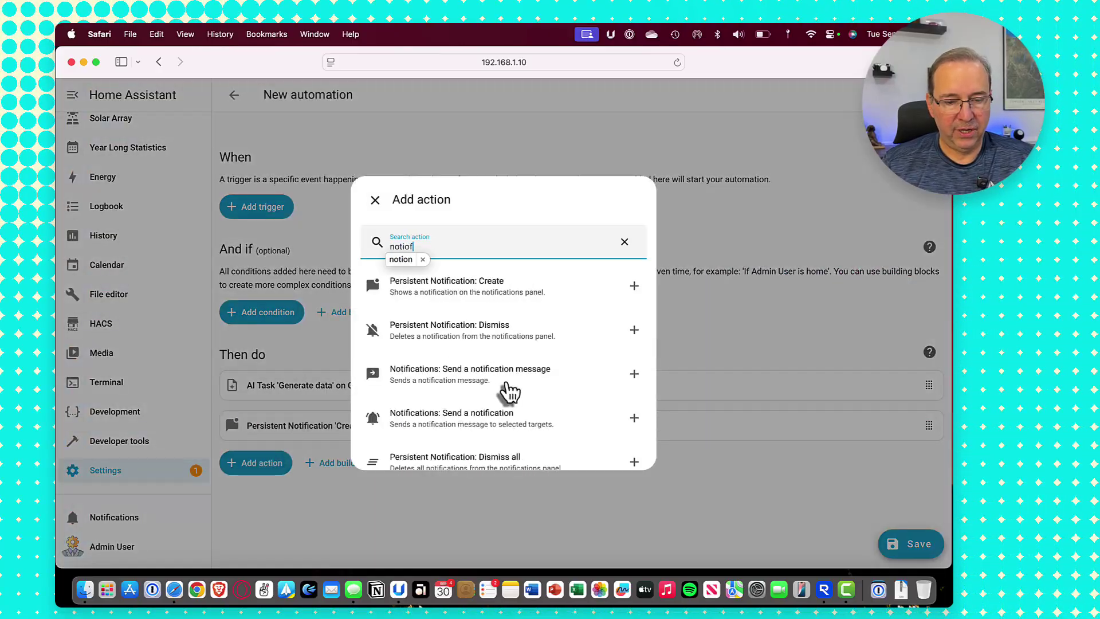
{"action": "key", "text": "BackSpace"}
{"action": "key", "text": "BackSpace"}
{"action": "type", "text": "f"}
{"action": "scroll", "coordinate": [532, 435], "scroll_direction": "down", "scroll_amount": 1}
{"action": "scroll", "coordinate": [531, 435], "scroll_direction": "down", "scroll_amount": 5}
{"action": "left_click", "coordinate": [515, 459]}
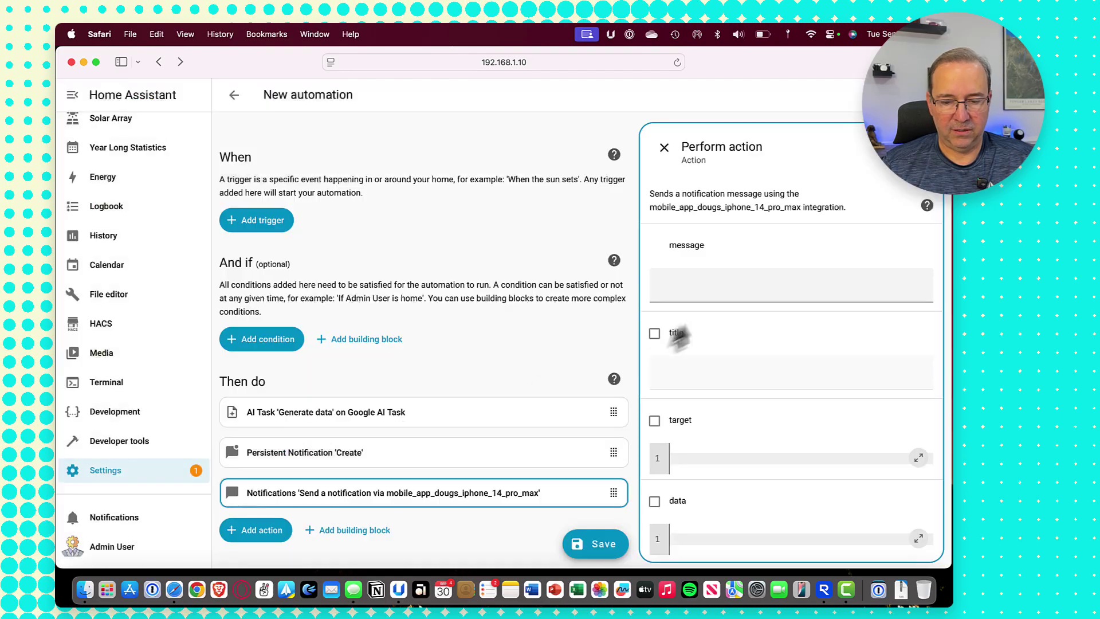
Give the phone notification the title 'GEMINI AI' and message '{{ vehicle_assessment.data }}'
{"action": "left_click", "coordinate": [654, 334]}
{"action": "left_click", "coordinate": [691, 373]}
{"action": "type", "text": "GEMINI AI"}
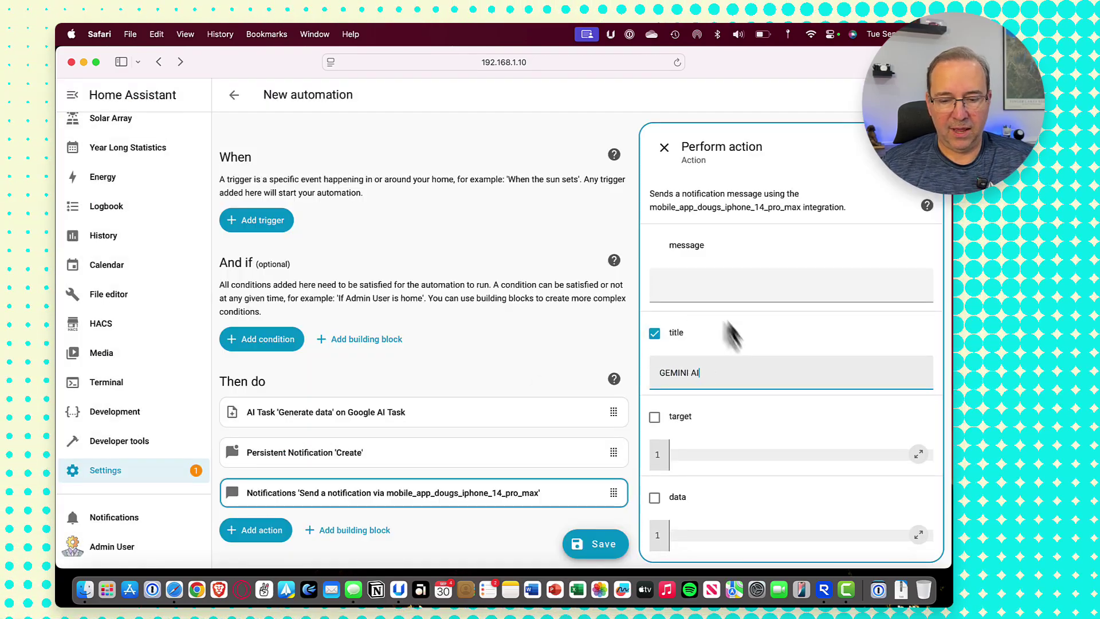
{"action": "left_click", "coordinate": [692, 290]}
{"action": "type", "text": "{{"}
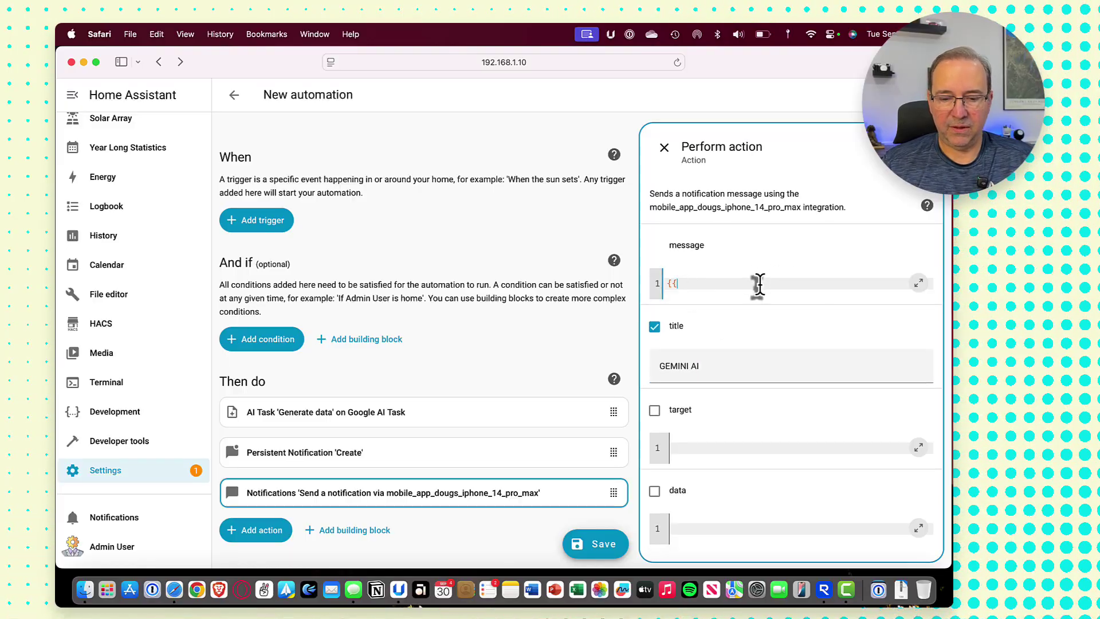
{"action": "type", "text": "v"}
{"action": "key", "text": "BackSpace"}
{"action": "key", "text": "BackSpace"}
{"action": "type", "text": "vehicle"}
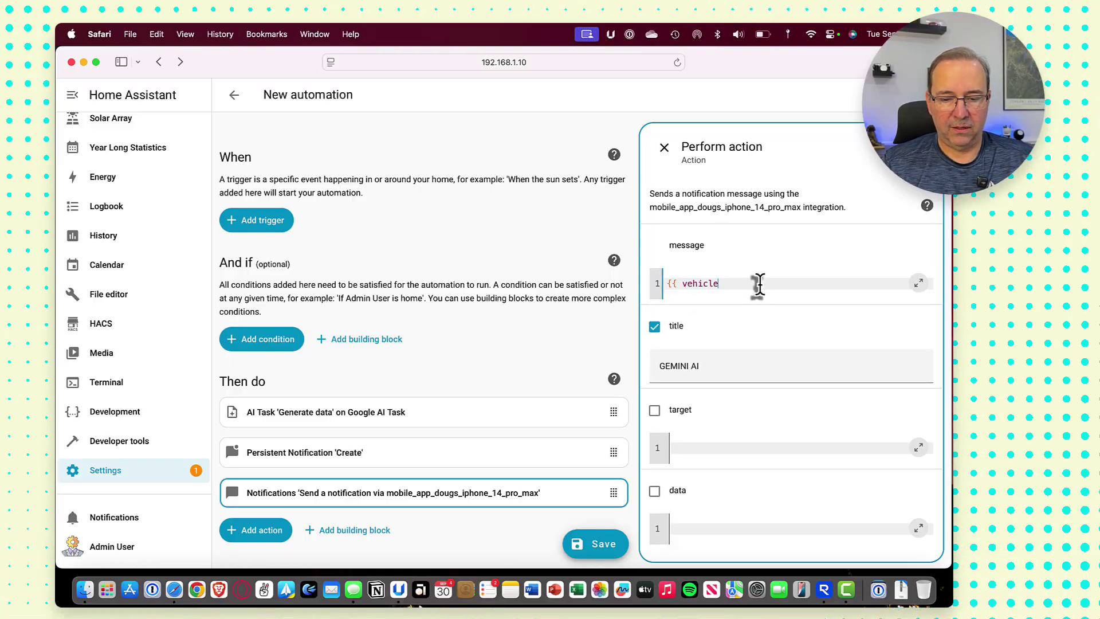
{"action": "type", "text": "_assessment.da"}
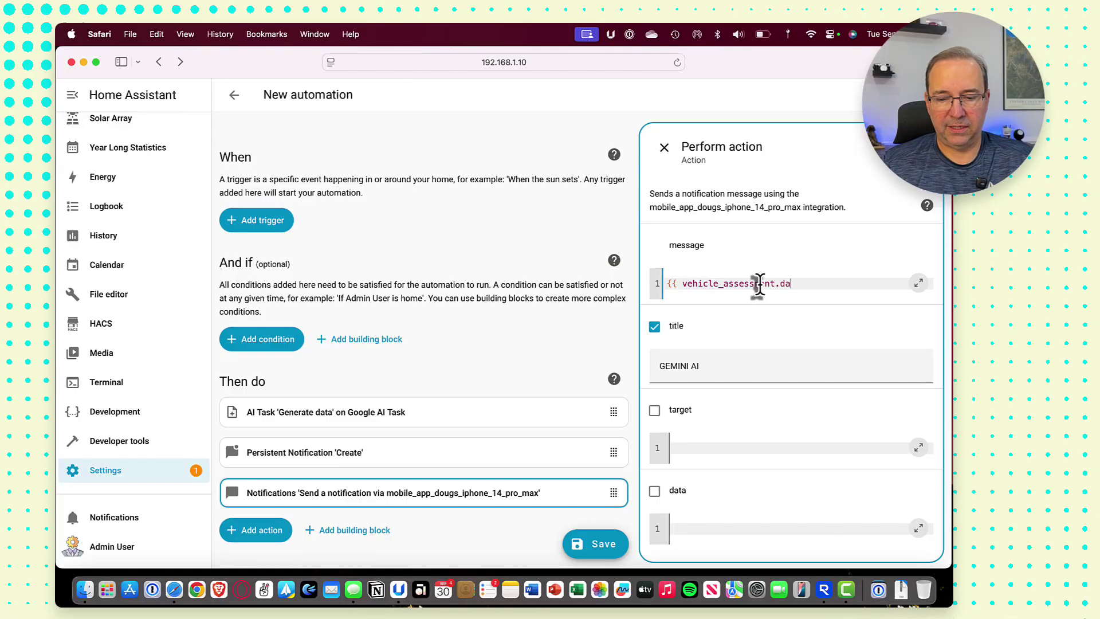
{"action": "type", "text": "ta "}
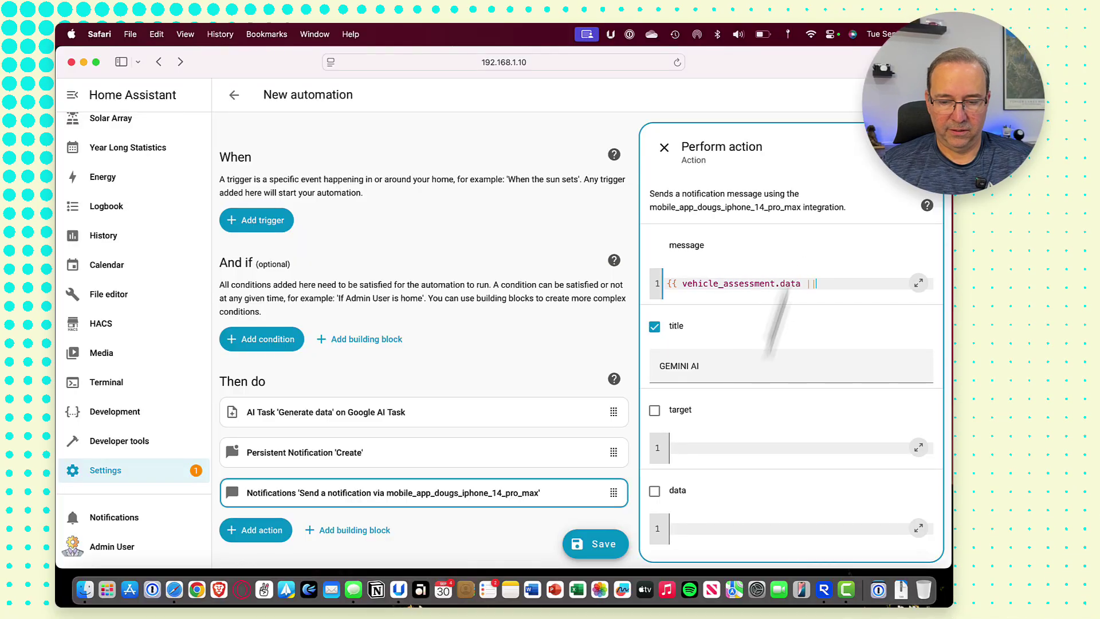
{"action": "type", "text": "}}"}
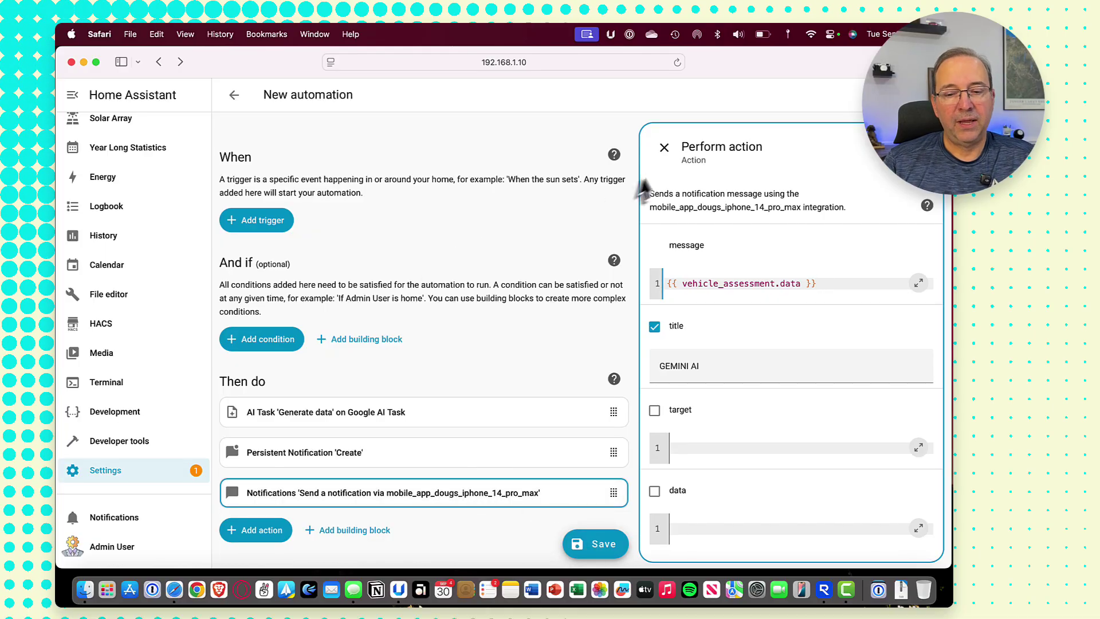
Add an Entity > State condition with the Vacant entity set to On
{"action": "left_click", "coordinate": [664, 147]}
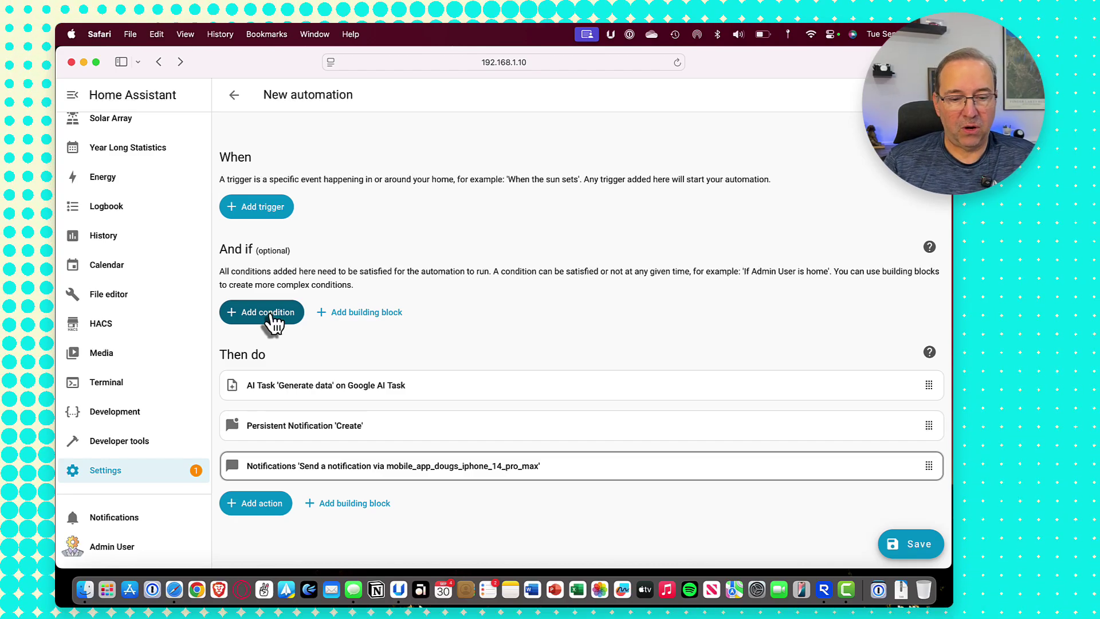
{"action": "left_click", "coordinate": [269, 312]}
{"action": "left_click", "coordinate": [417, 324]}
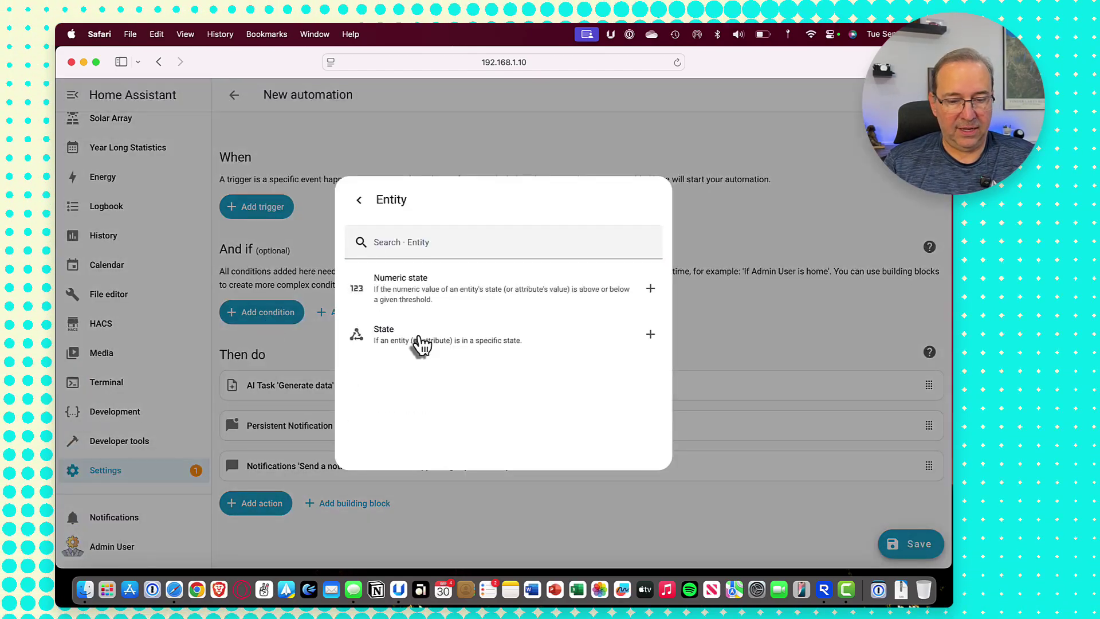
{"action": "left_click", "coordinate": [416, 329]}
{"action": "left_click", "coordinate": [677, 229]}
{"action": "type", "text": "acant"}
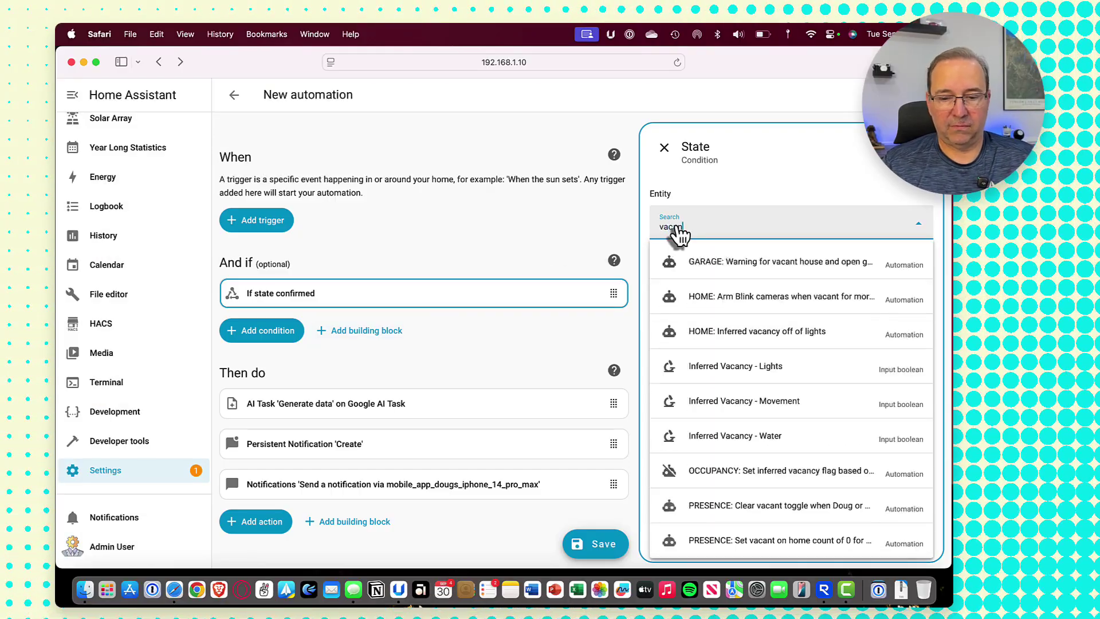
{"action": "left_click", "coordinate": [715, 539]}
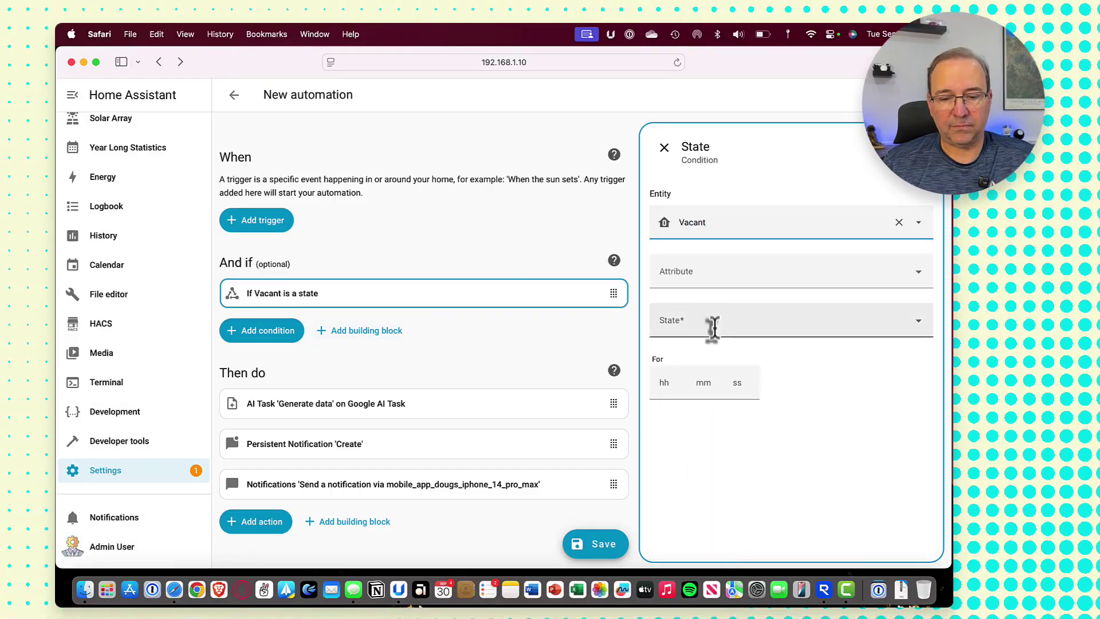
{"action": "left_click", "coordinate": [707, 329]}
{"action": "left_click", "coordinate": [668, 356]}
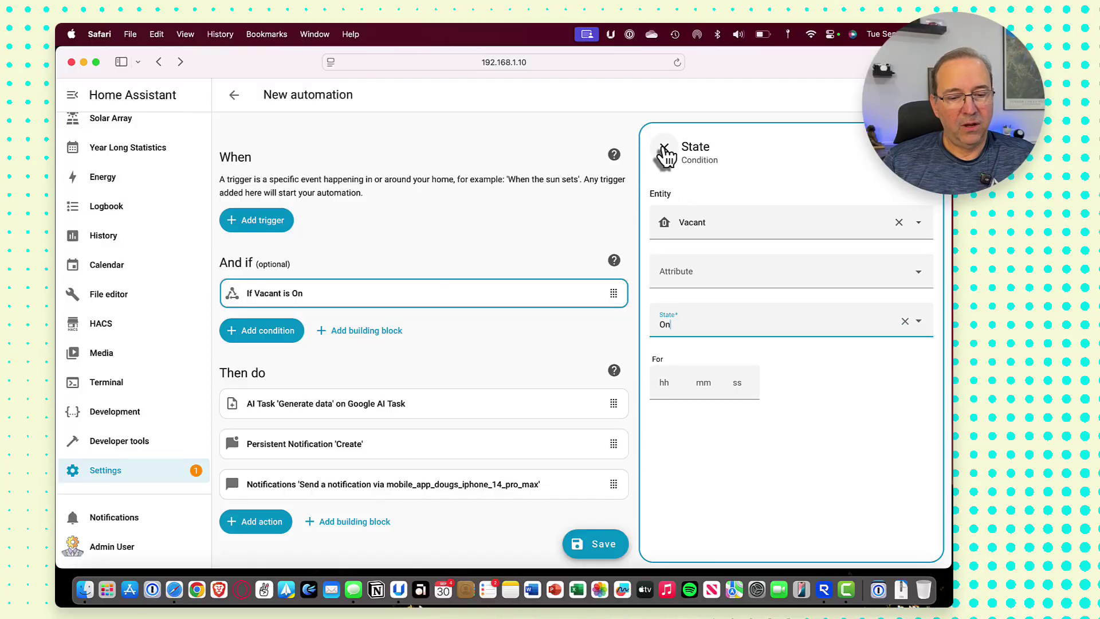
{"action": "left_click", "coordinate": [664, 150]}
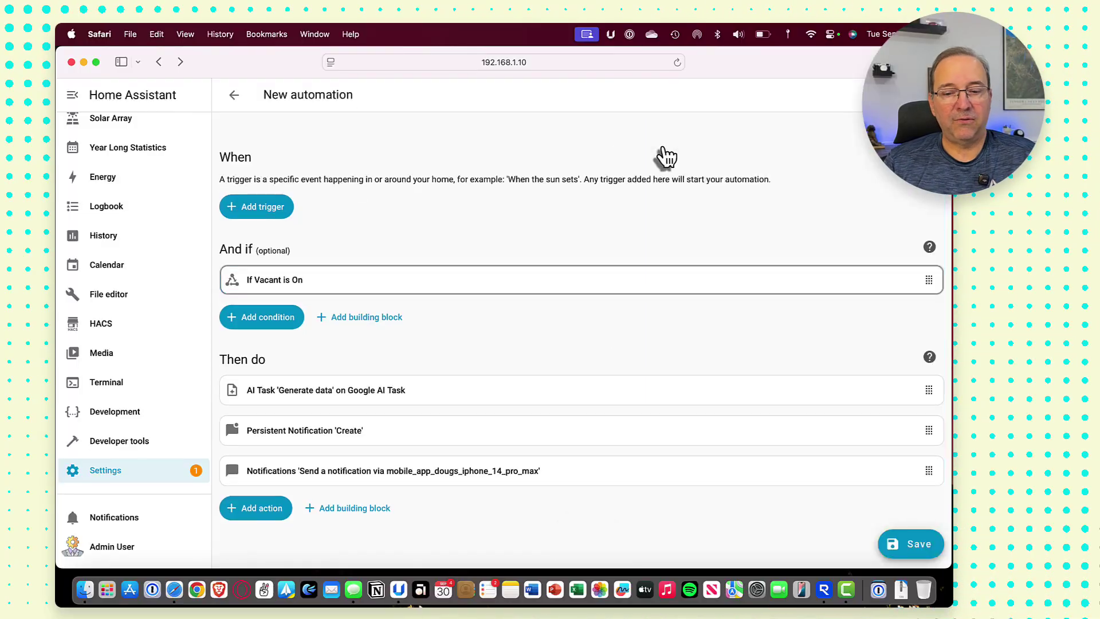
Reopen the Vacant condition and bring up its more-options menu
{"action": "right_click", "coordinate": [696, 286]}
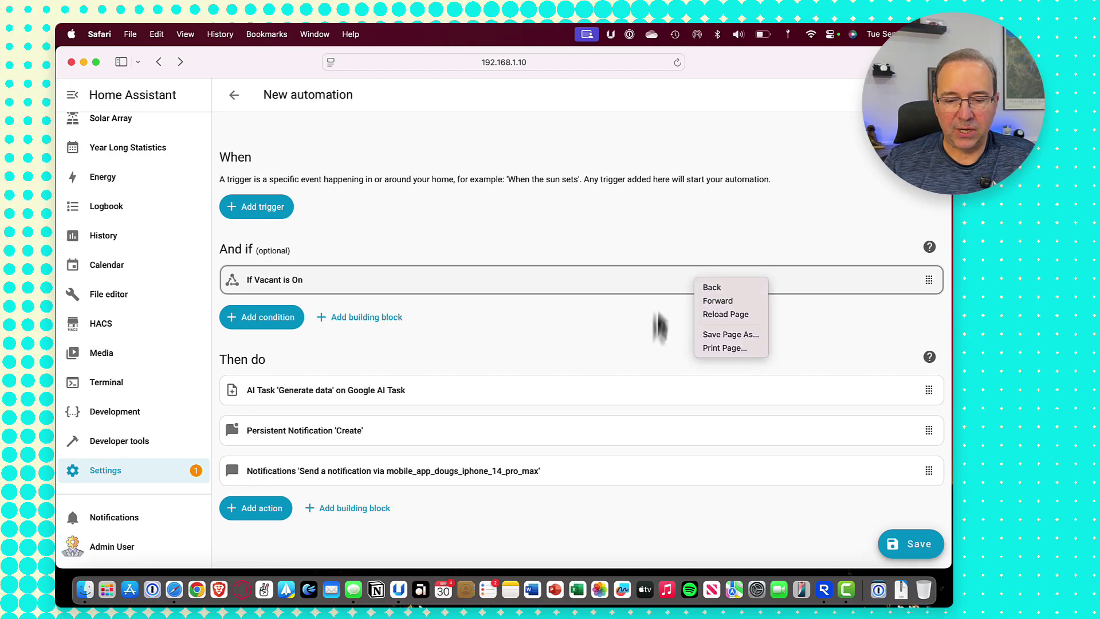
{"action": "left_click", "coordinate": [658, 336]}
{"action": "left_click", "coordinate": [751, 286]}
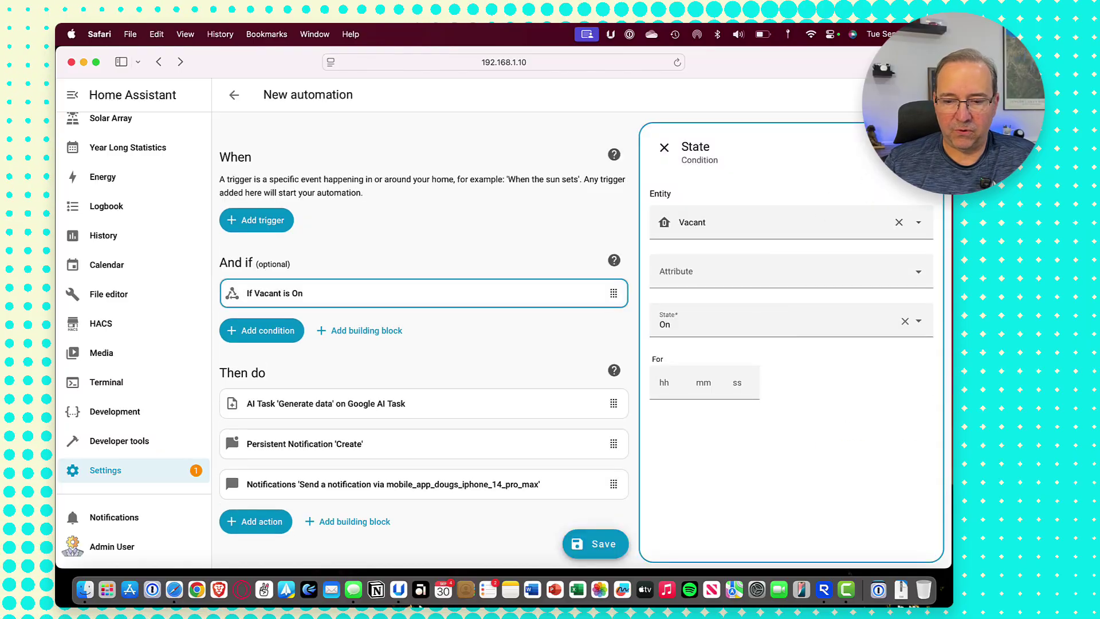
{"action": "left_click", "coordinate": [927, 147]}
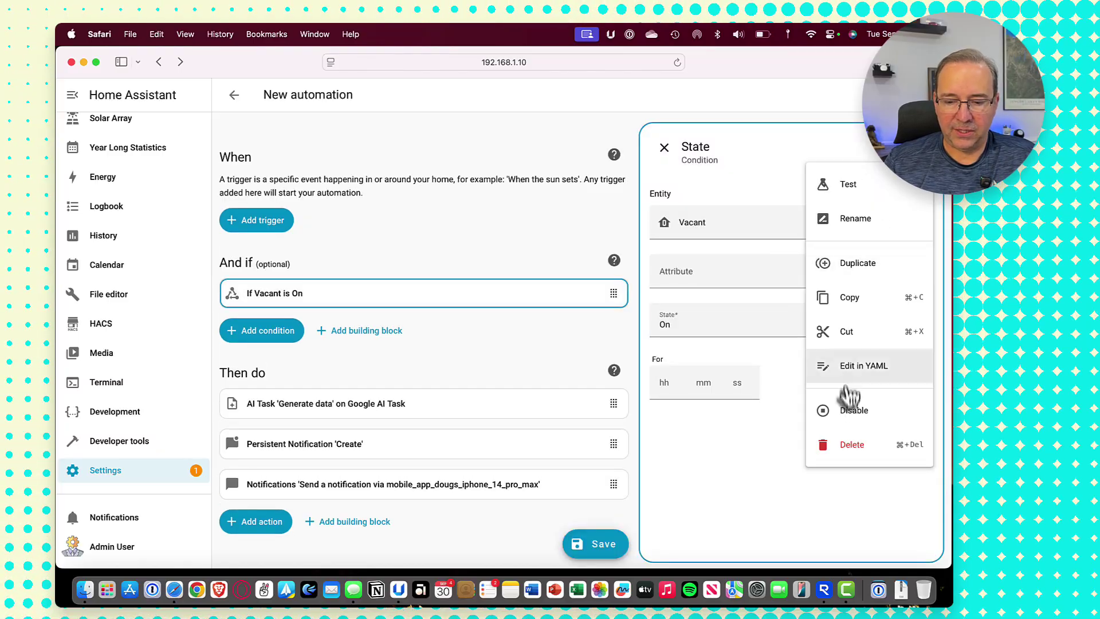
Delete the 'If Vacant is On' condition from the automation and confirm the removal
{"action": "left_click", "coordinate": [851, 445]}
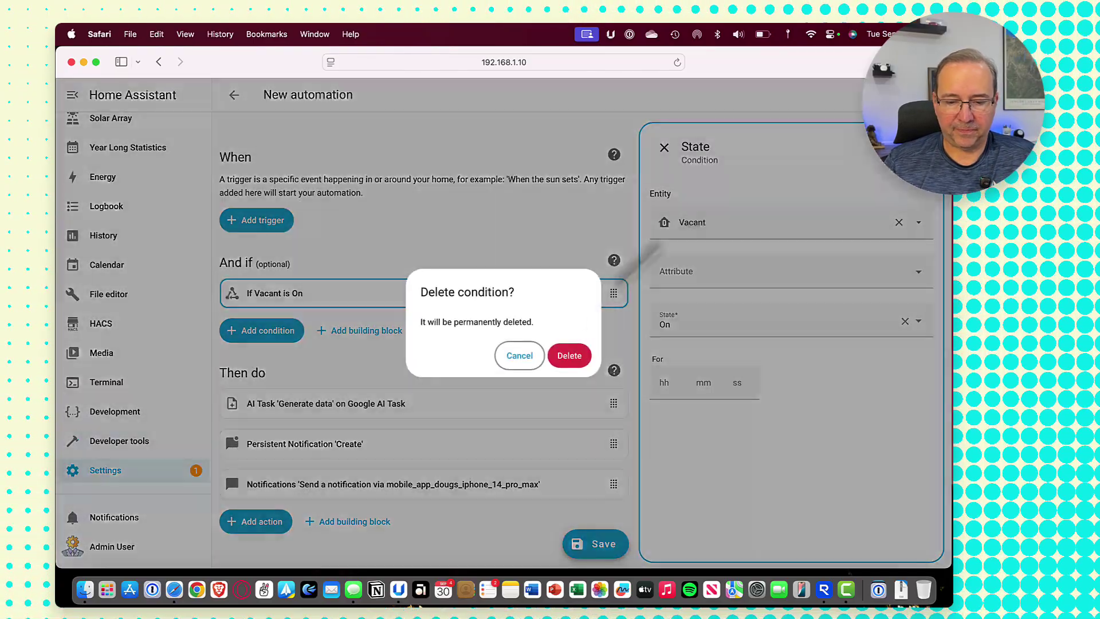
{"action": "left_click", "coordinate": [568, 355]}
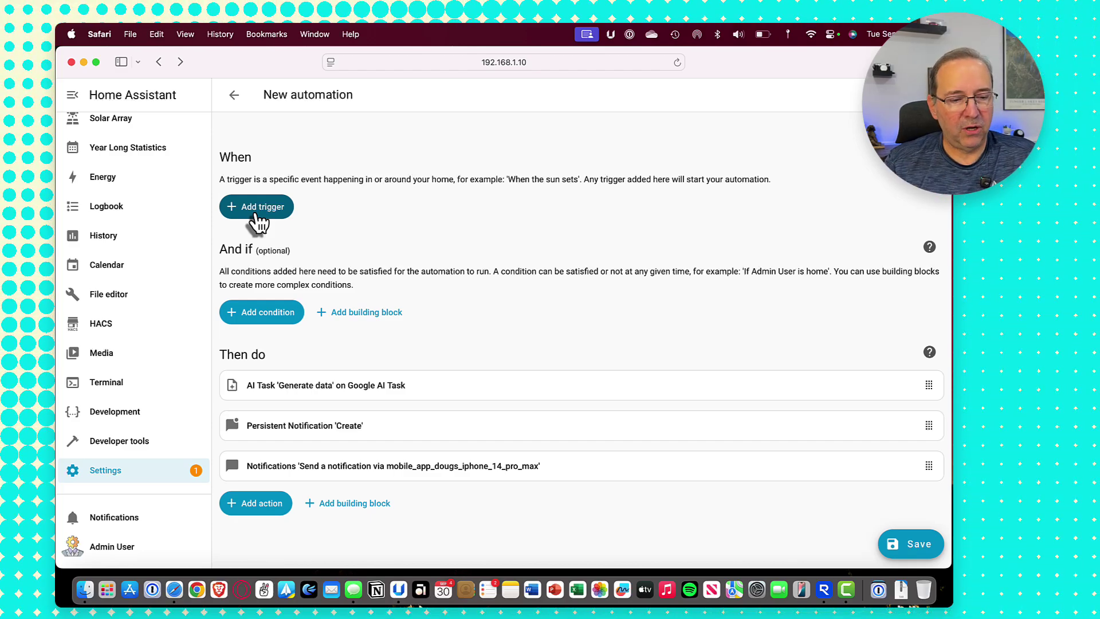
Start leaving the editor for the AI Development dashboard, then back out of the unsaved-changes prompt
{"action": "scroll", "coordinate": [95, 269], "scroll_direction": "up", "scroll_amount": 10}
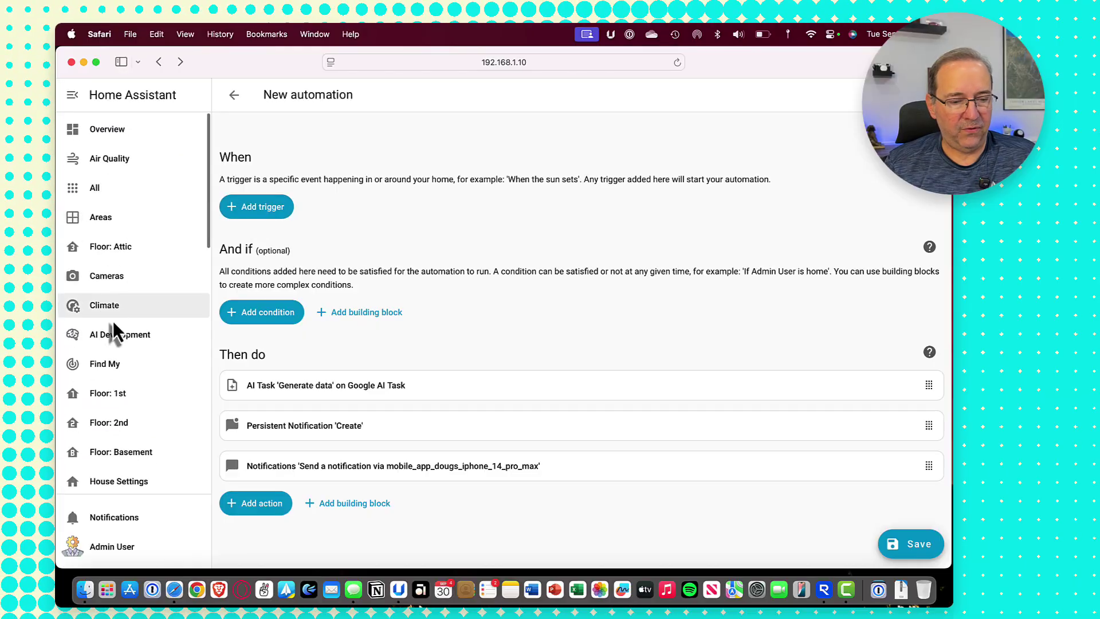
{"action": "left_click", "coordinate": [115, 334]}
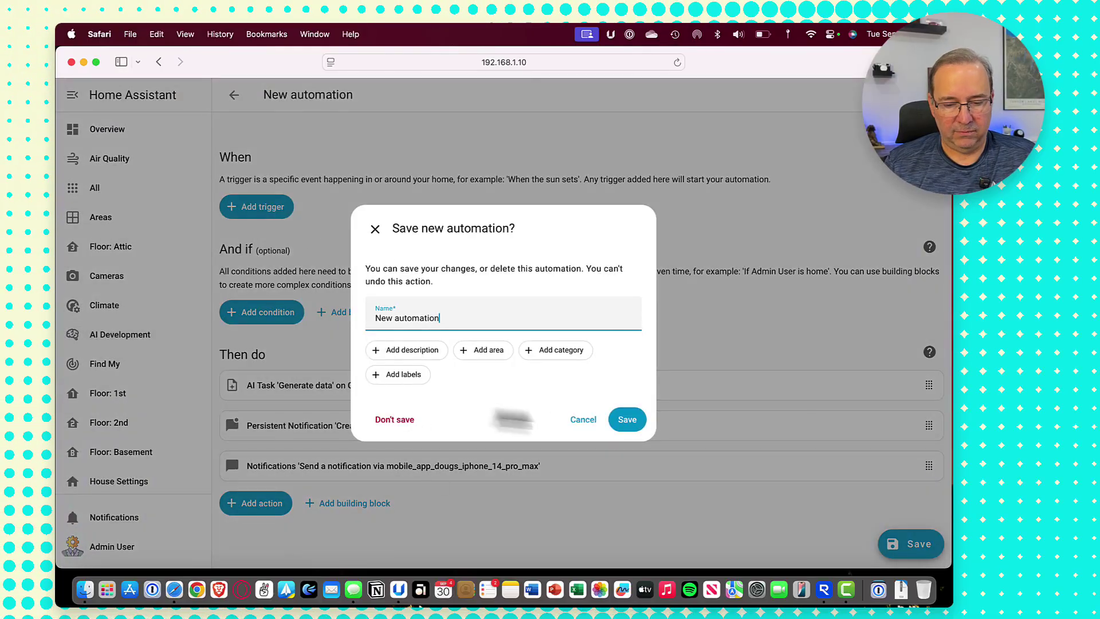
{"action": "left_click", "coordinate": [583, 420]}
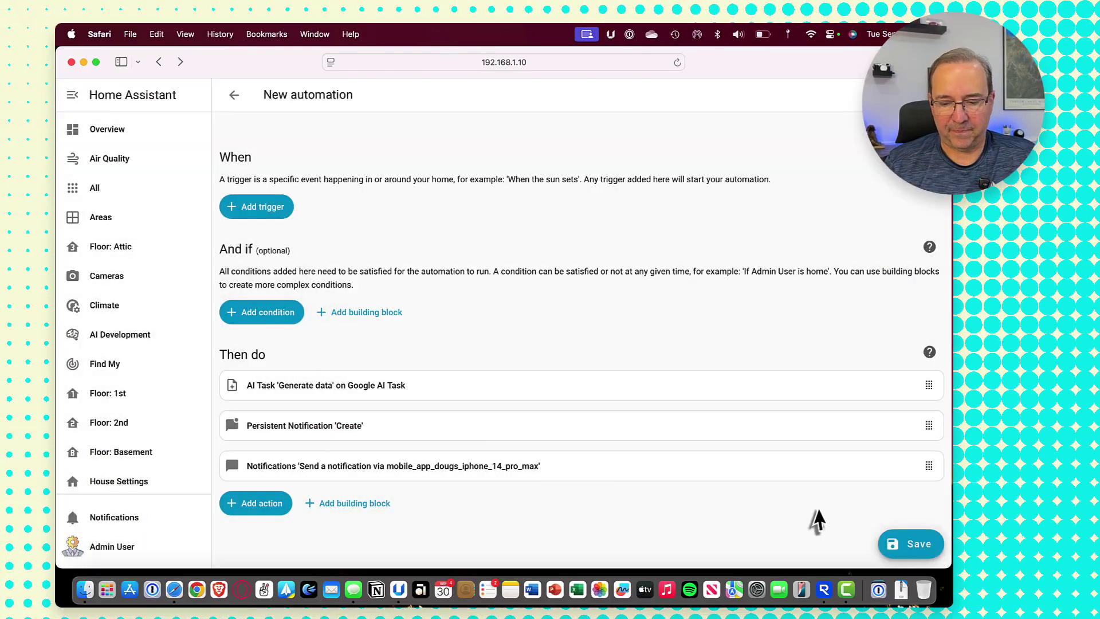
Save the automation, replacing the default name 'New automation' with 'HTL: Vehicle detection'
{"action": "left_click", "coordinate": [889, 551]}
{"action": "left_click_drag", "start_coordinate": [474, 297], "coordinate": [359, 295]}
{"action": "type", "text": "HTL: Vehicle detection"}
{"action": "left_click", "coordinate": [627, 399]}
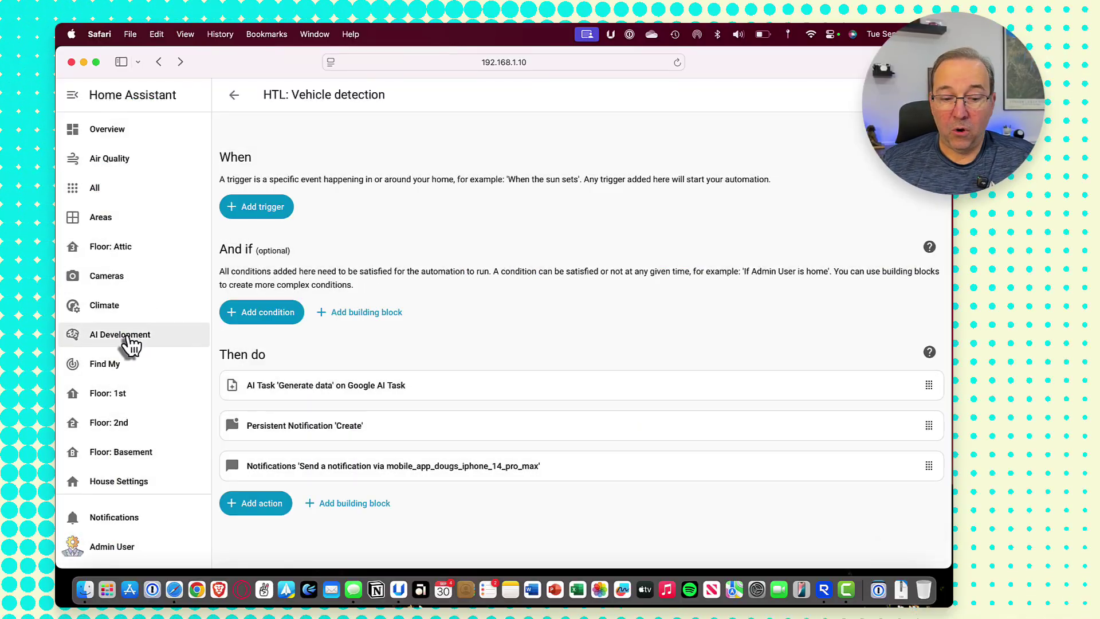
Show the AI Development dashboard's AI Vehicles view with the Front Yard feed and six Clear sensors
{"action": "left_click", "coordinate": [130, 342]}
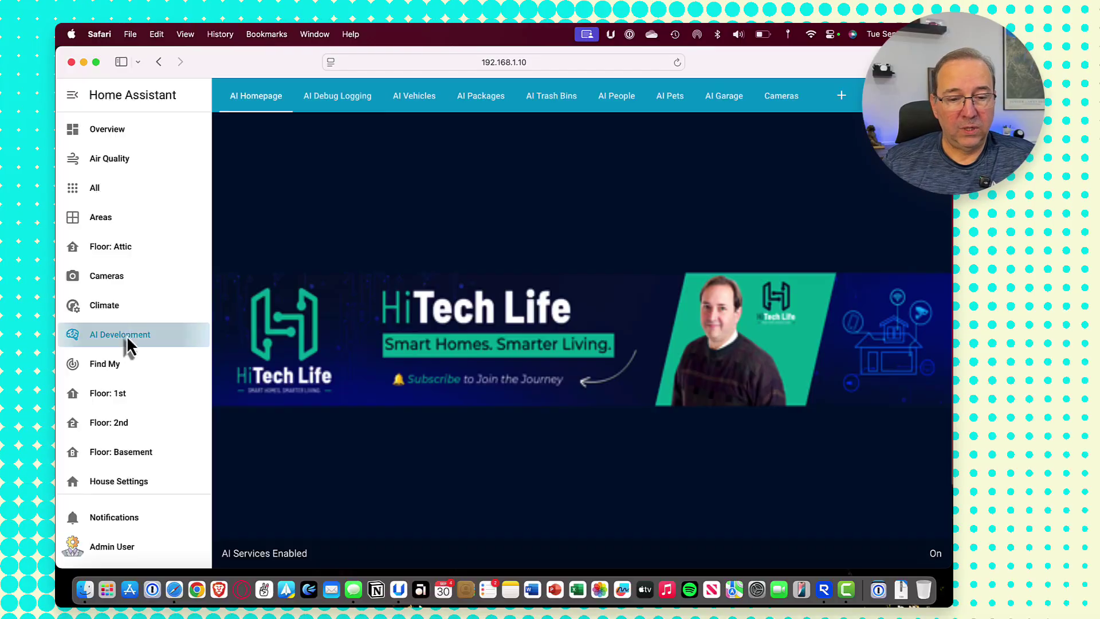
{"action": "left_click", "coordinate": [426, 103]}
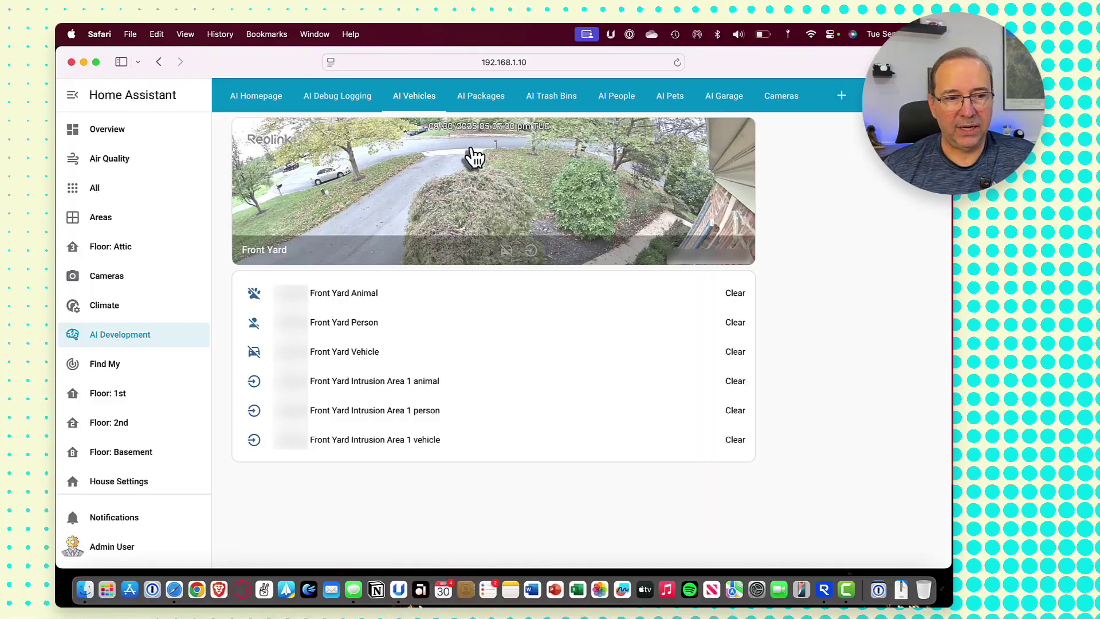
{"action": "scroll", "coordinate": [177, 423], "scroll_direction": "down", "scroll_amount": 10}
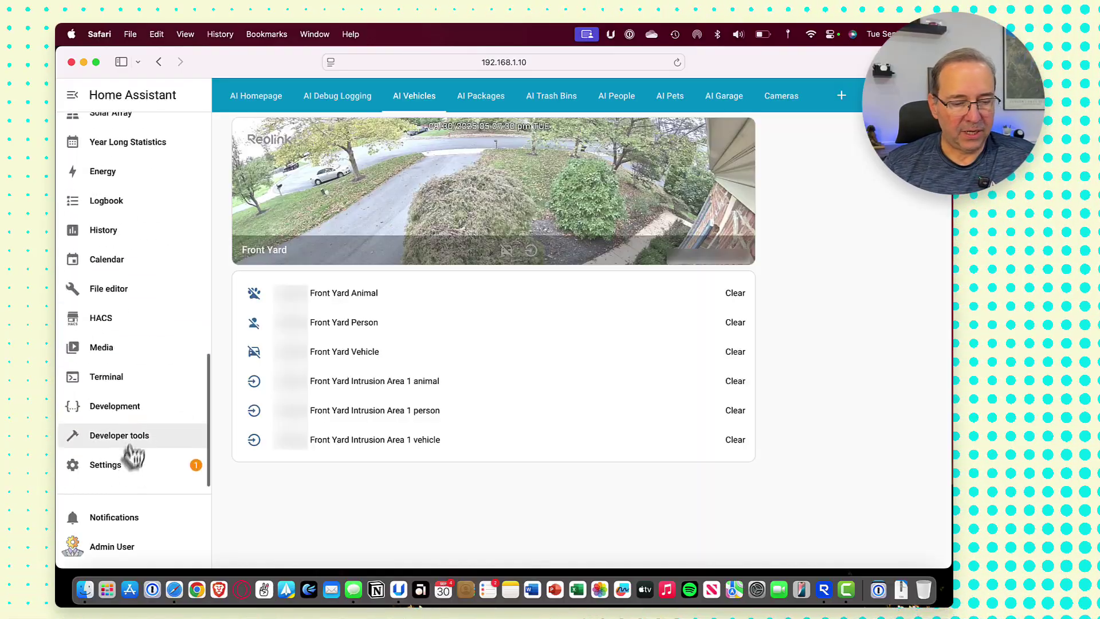
Open HTL: Vehicle detection and add a State trigger watching Front Yard Intrusion Area 1 vehicle
{"action": "left_click", "coordinate": [128, 479]}
{"action": "left_click", "coordinate": [522, 344]}
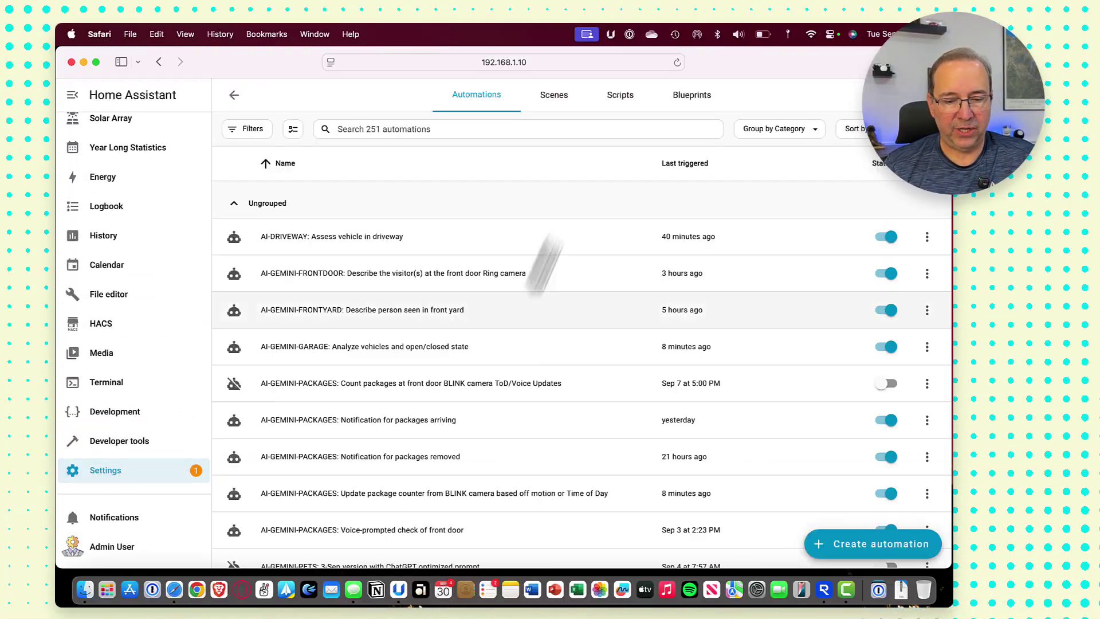
{"action": "left_click", "coordinate": [322, 437]}
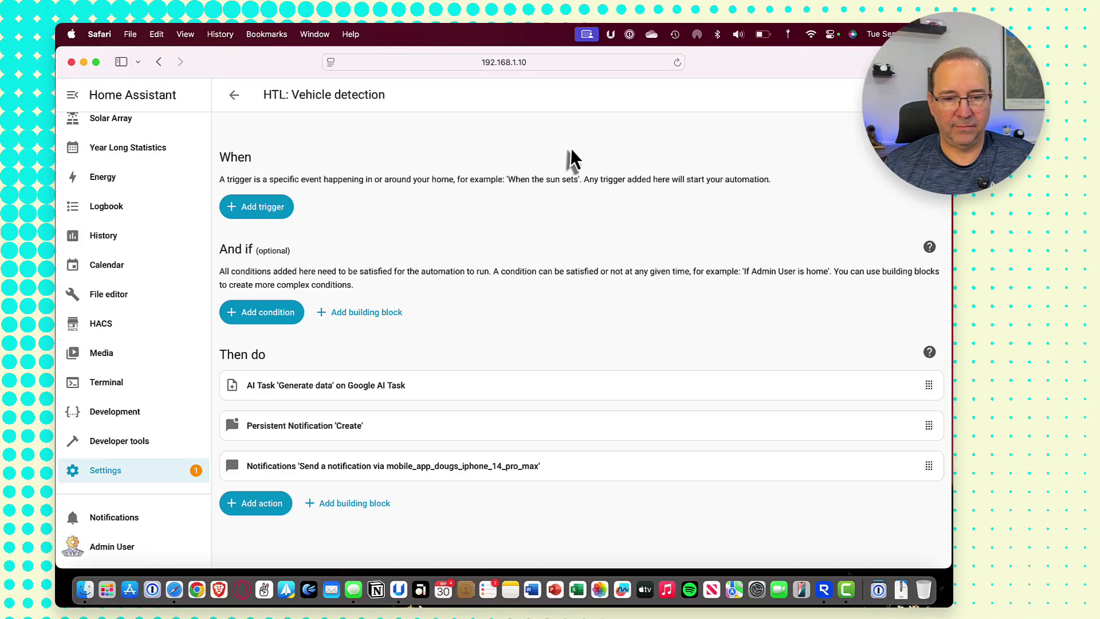
{"action": "left_click", "coordinate": [260, 211]}
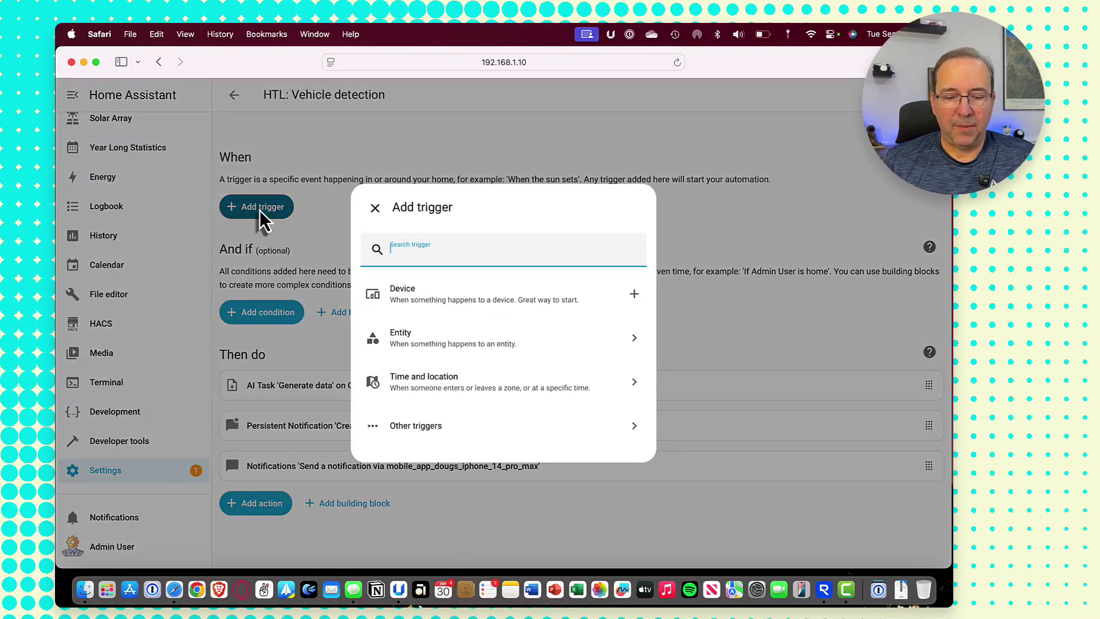
{"action": "left_click", "coordinate": [433, 343]}
{"action": "left_click", "coordinate": [457, 342]}
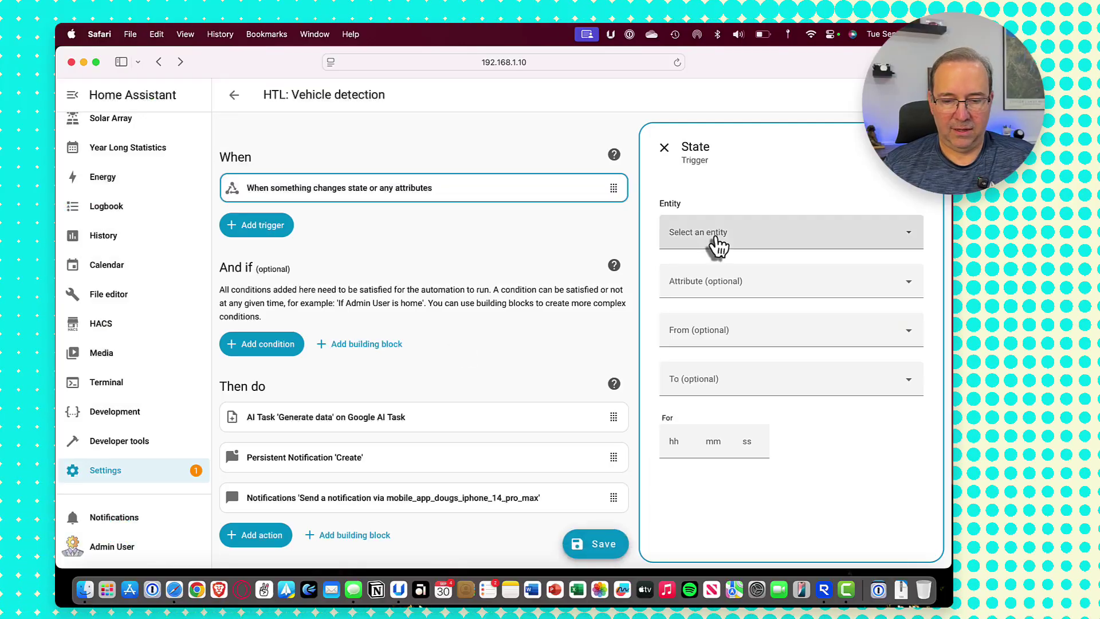
{"action": "left_click", "coordinate": [718, 240]}
{"action": "type", "text": "intrusion"}
{"action": "left_click", "coordinate": [775, 366]}
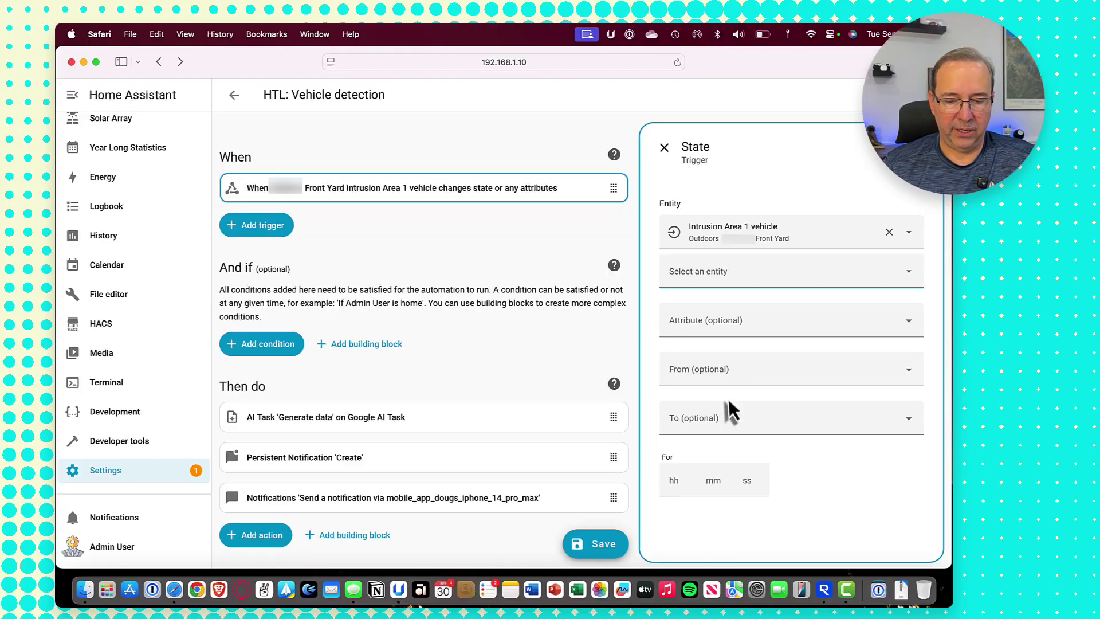
Make the trigger fire from Clear to Detected for 3 seconds, and save the automation
{"action": "left_click", "coordinate": [728, 379]}
{"action": "left_click", "coordinate": [681, 464]}
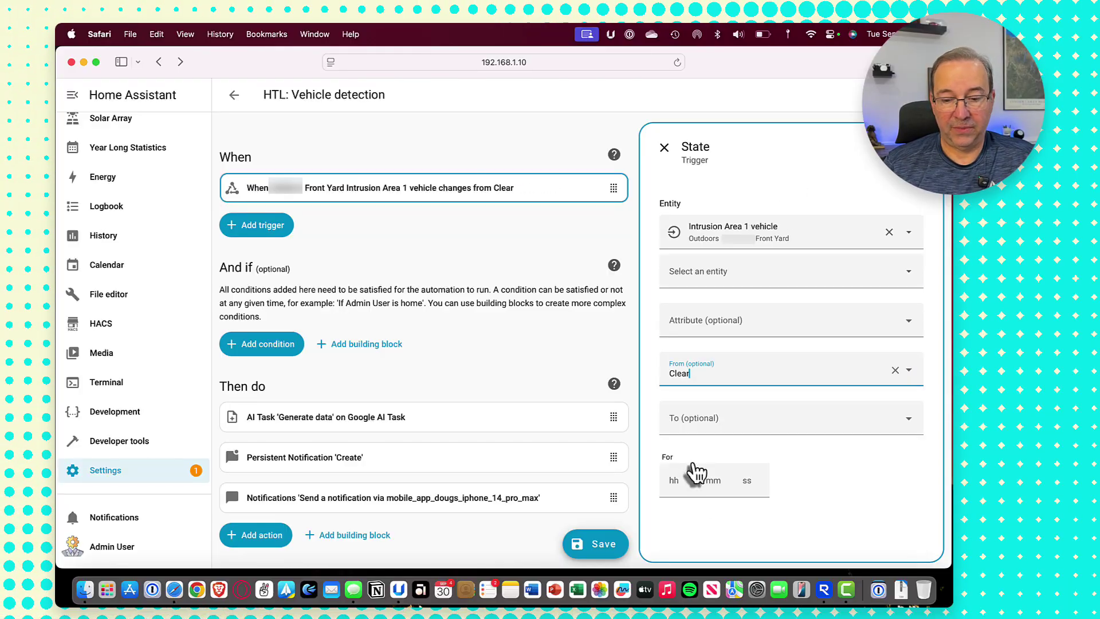
{"action": "left_click", "coordinate": [745, 420]}
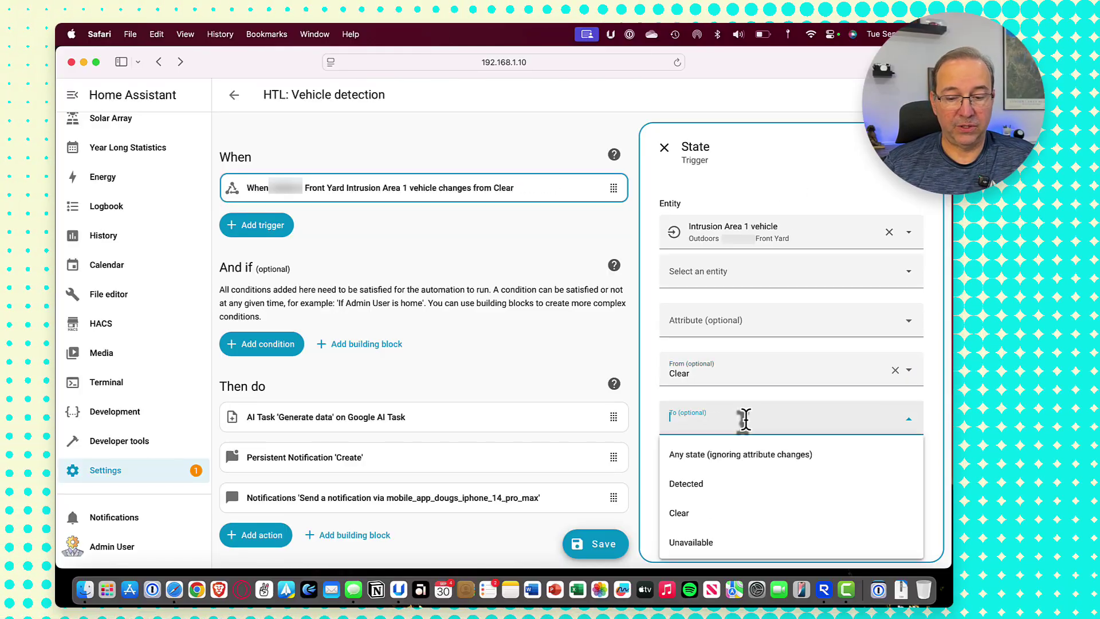
{"action": "left_click", "coordinate": [703, 484]}
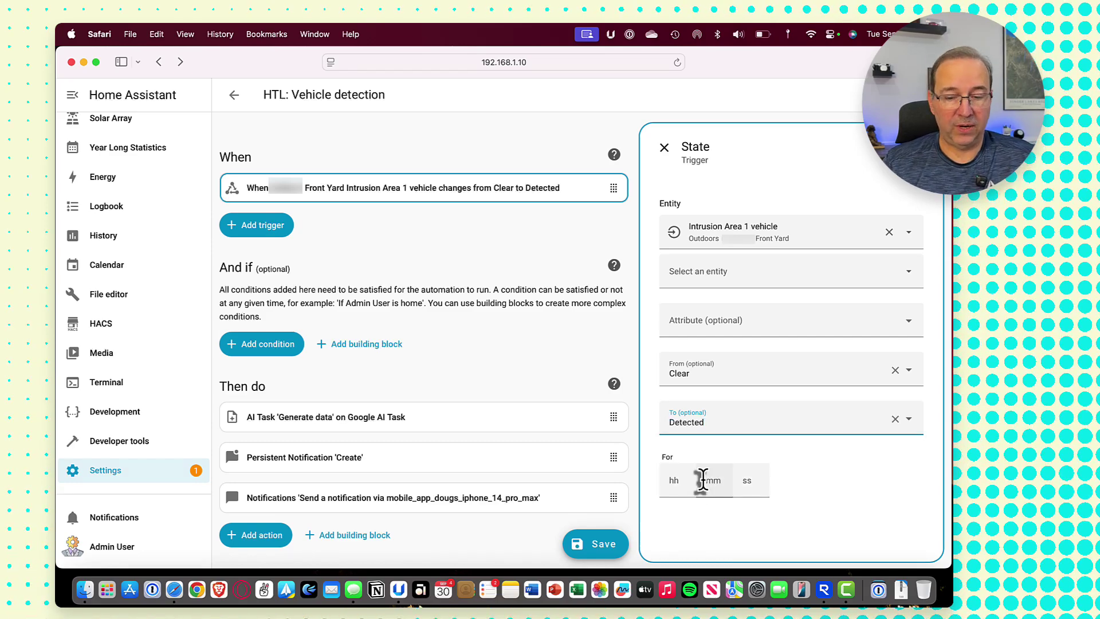
{"action": "left_click", "coordinate": [749, 482]}
{"action": "type", "text": "3"}
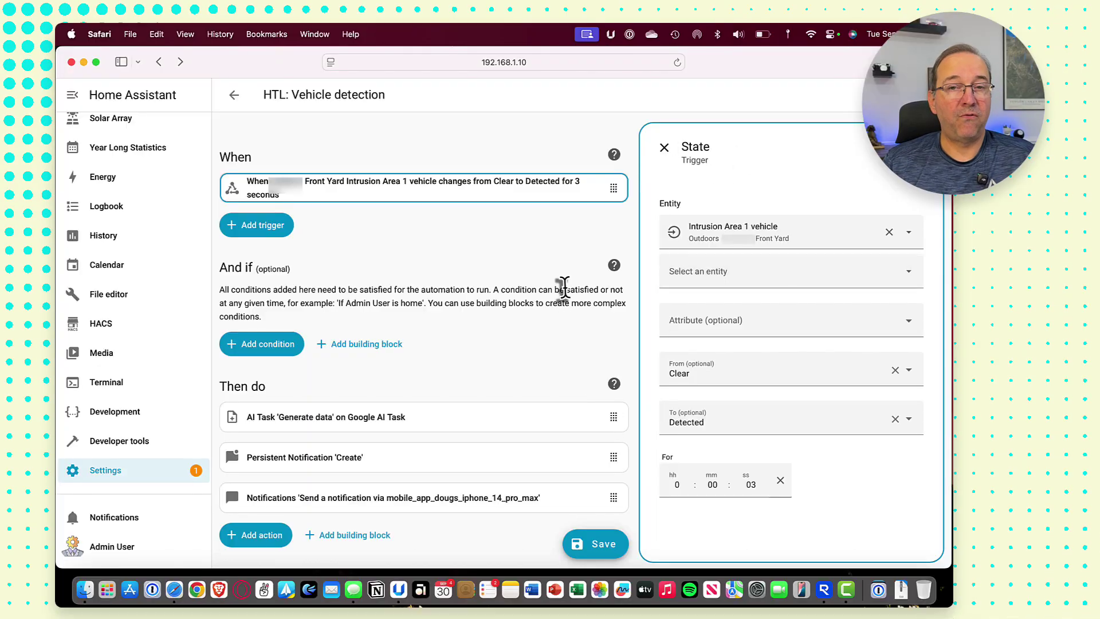
{"action": "left_click", "coordinate": [596, 544]}
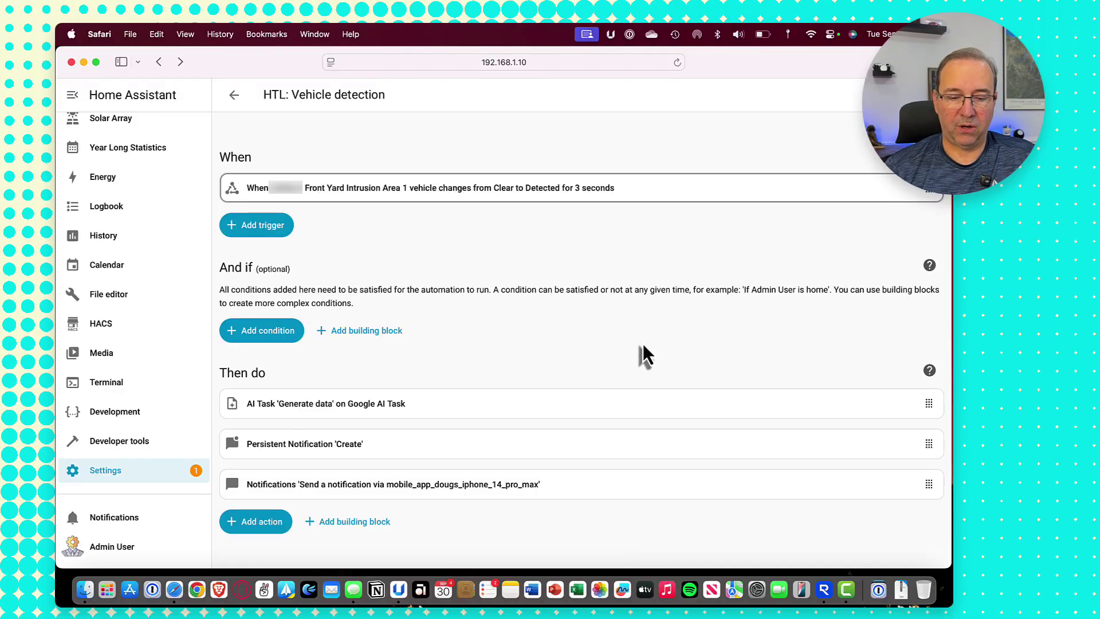
{"action": "scroll", "coordinate": [644, 356], "scroll_direction": "down", "scroll_amount": 1}
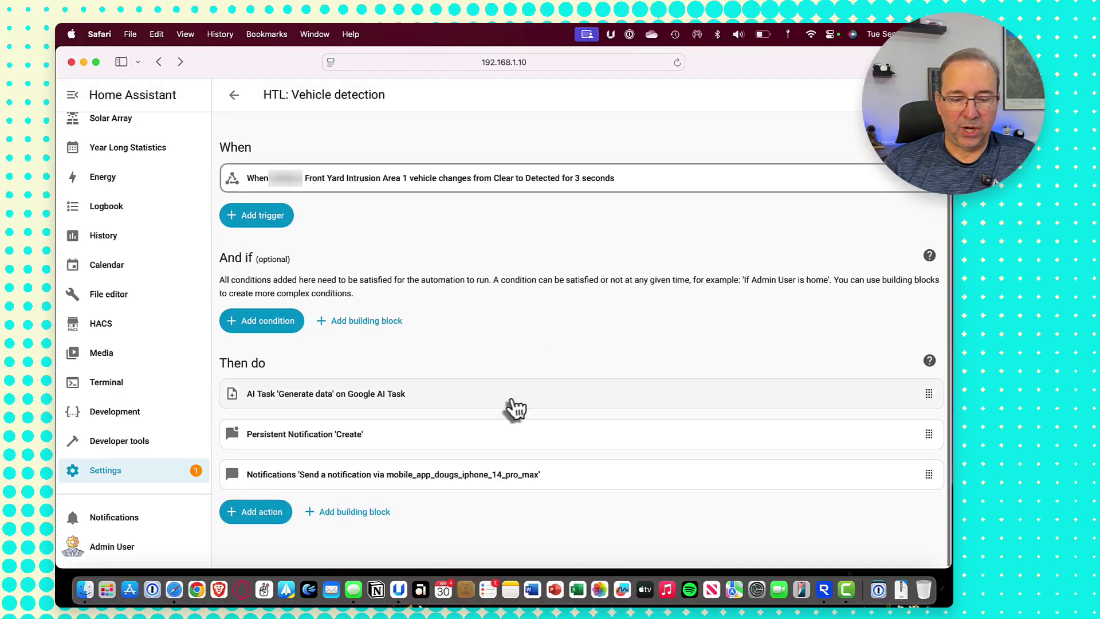
{"action": "left_click", "coordinate": [523, 404]}
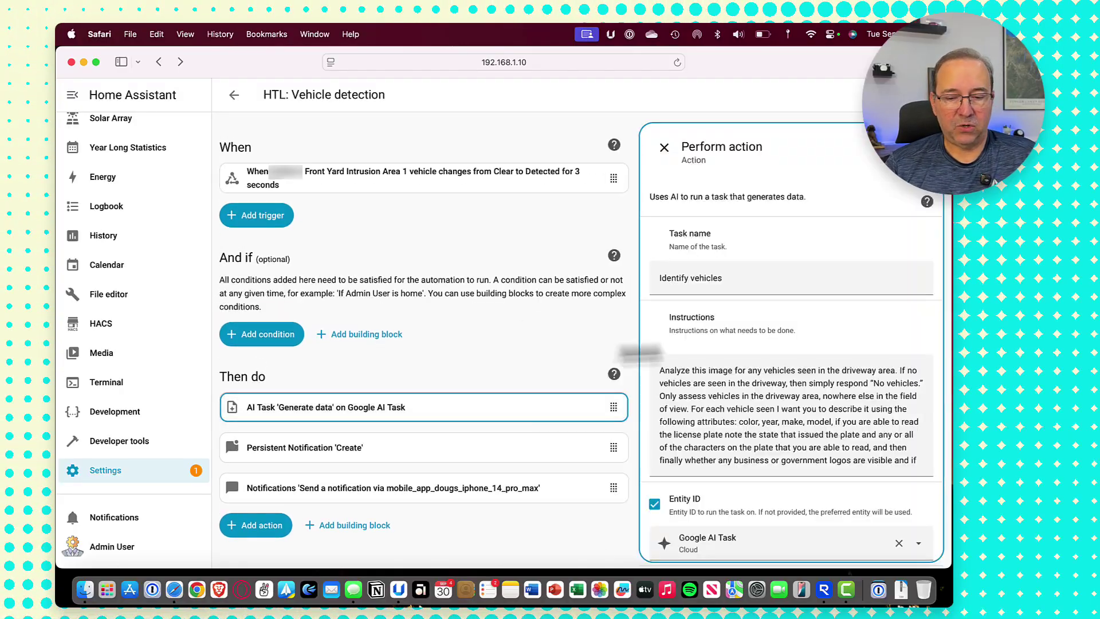
{"action": "scroll", "coordinate": [702, 353], "scroll_direction": "down", "scroll_amount": 3}
{"action": "scroll", "coordinate": [702, 353], "scroll_direction": "down", "scroll_amount": 3}
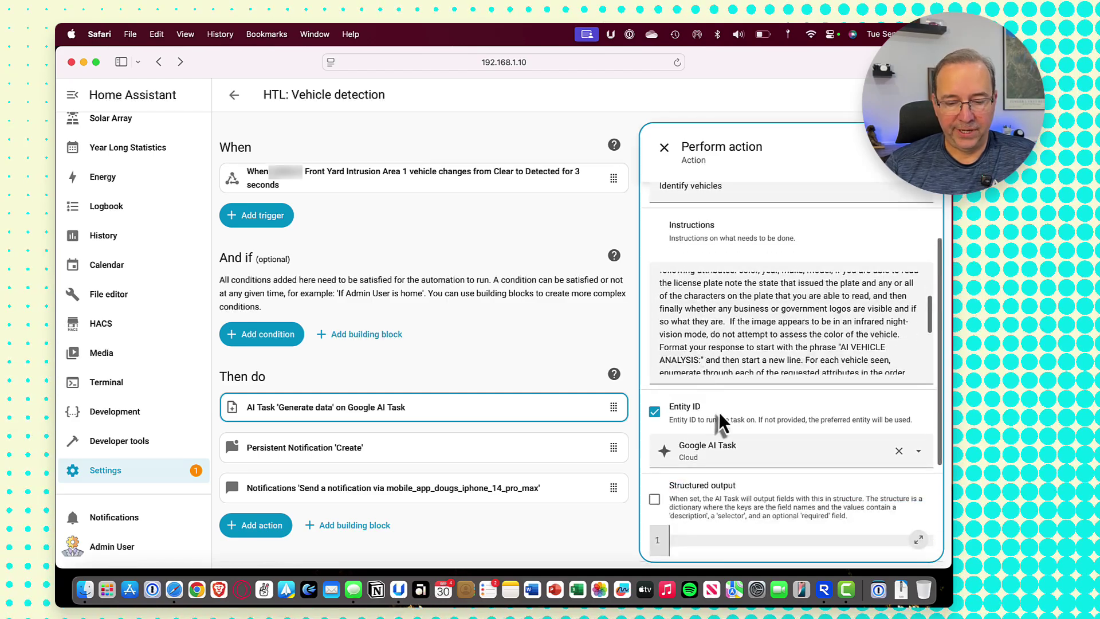
{"action": "scroll", "coordinate": [720, 411], "scroll_direction": "down", "scroll_amount": 5}
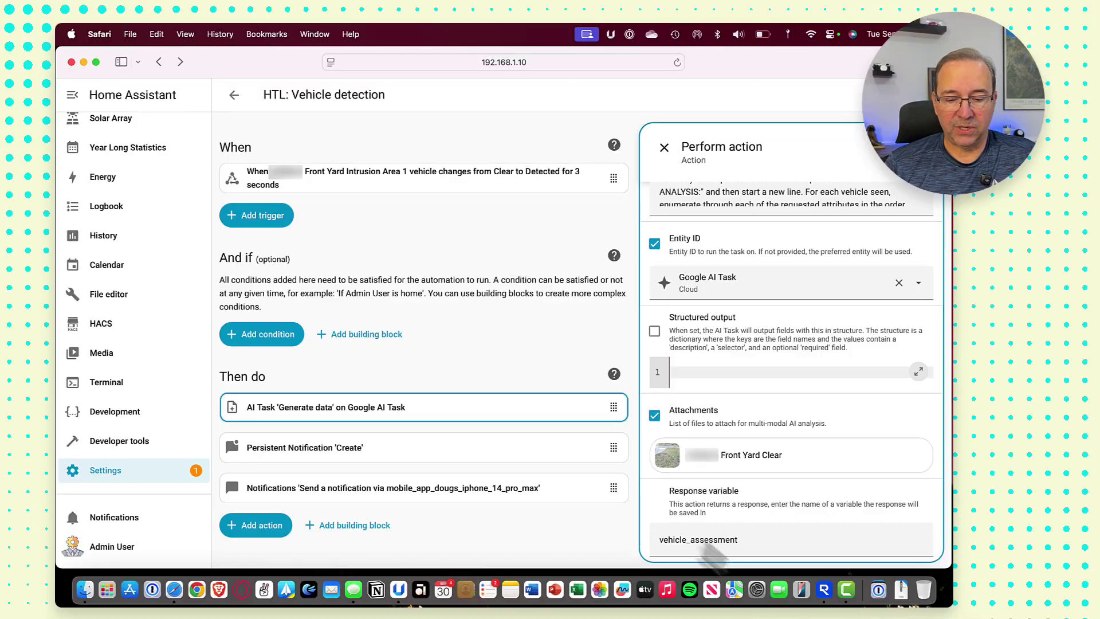
{"action": "left_click", "coordinate": [441, 452]}
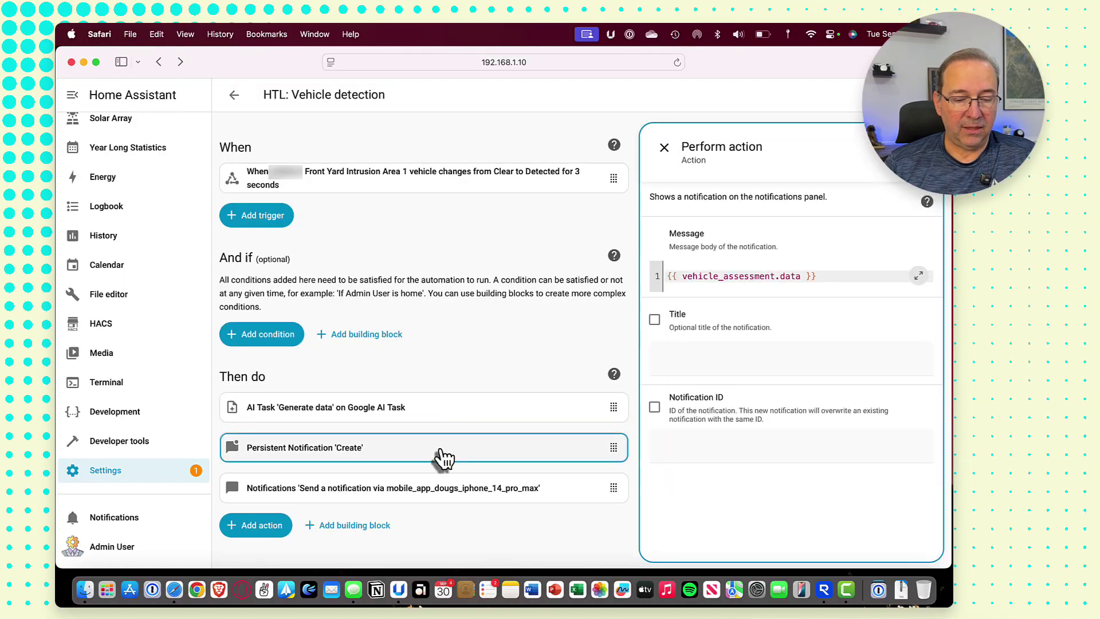
{"action": "left_click", "coordinate": [405, 490]}
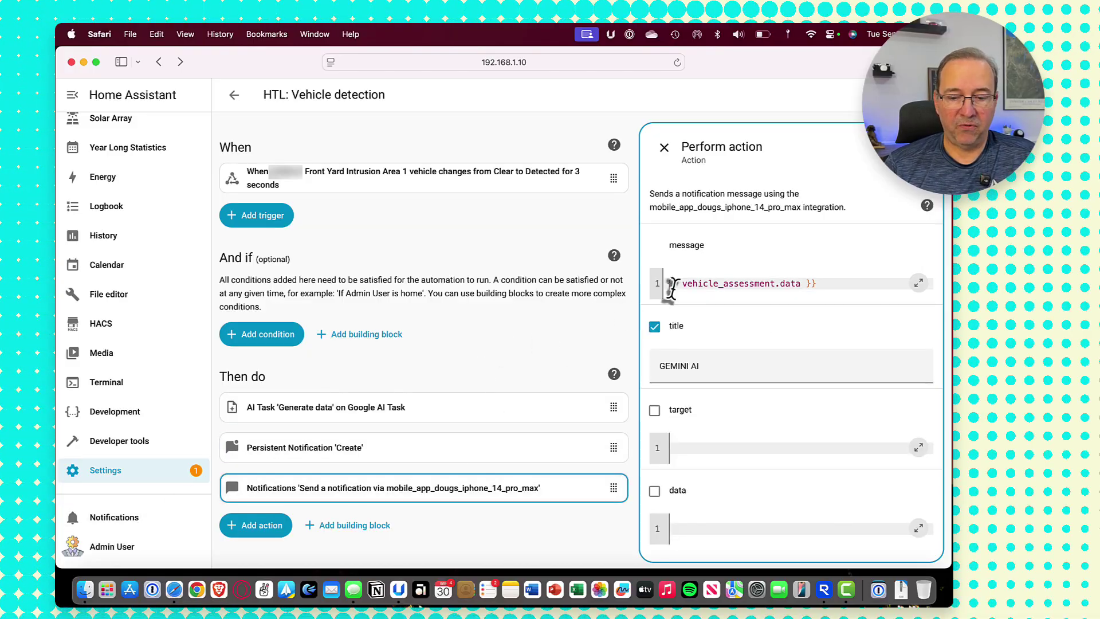
{"action": "left_click", "coordinate": [663, 147]}
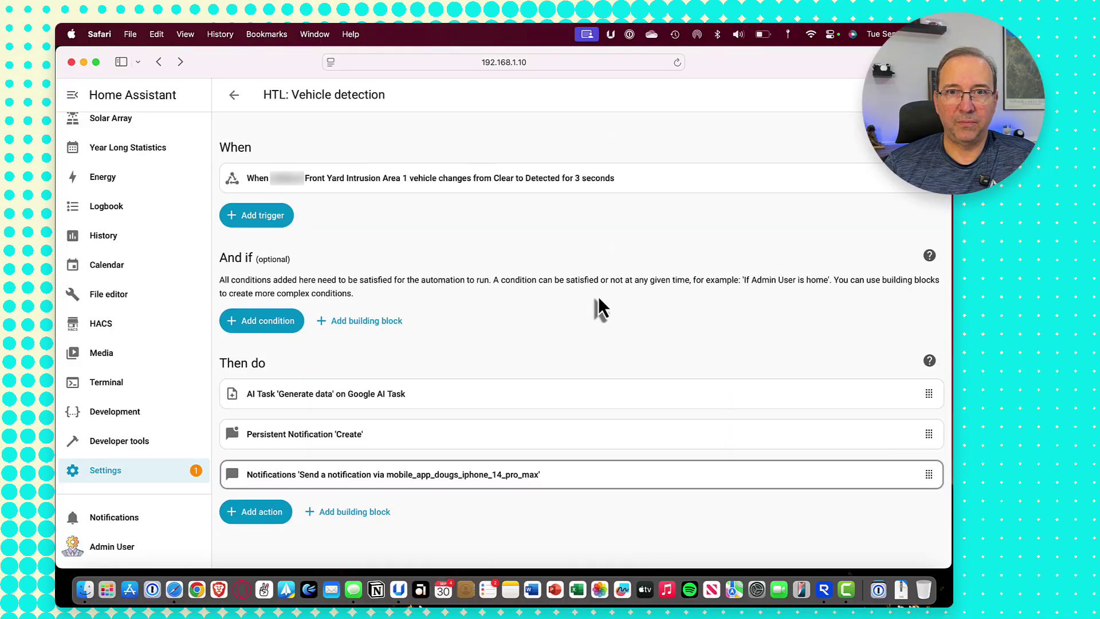
Return to the AI Vehicles dashboard, where Intrusion Area 1 vehicle reads Detected for a red pickup
{"action": "left_click", "coordinate": [159, 62]}
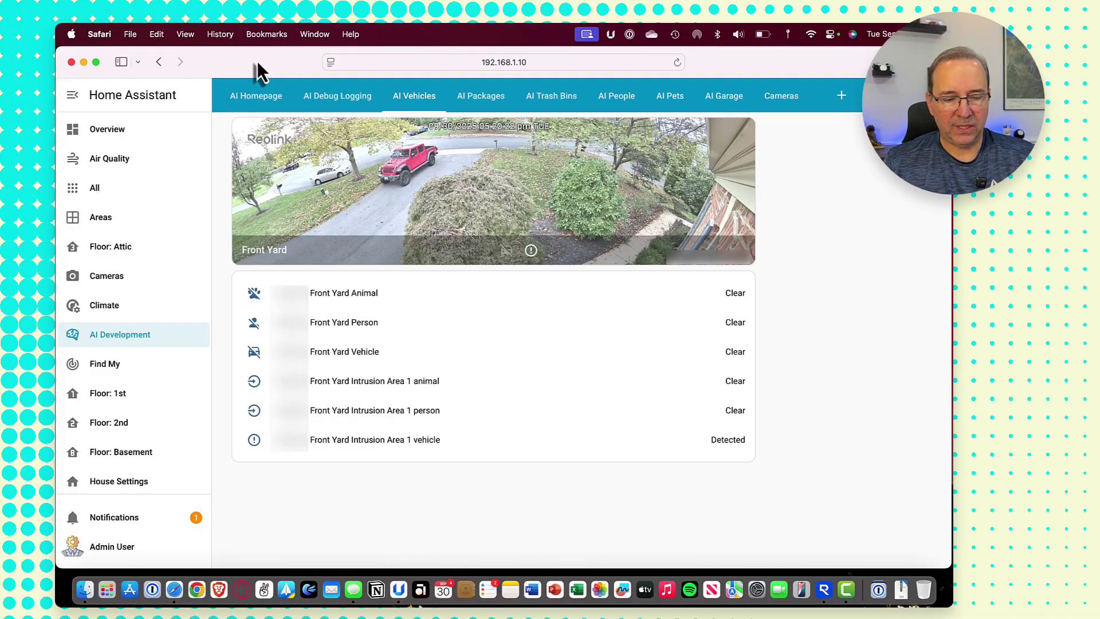
{"action": "left_click", "coordinate": [112, 518]}
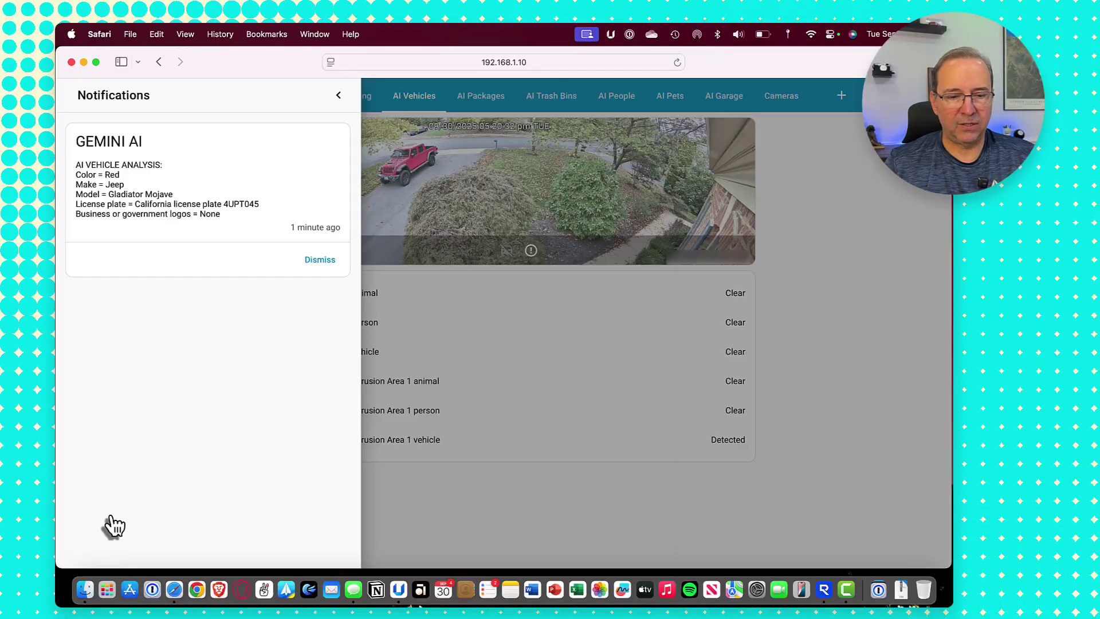
{"action": "left_click", "coordinate": [339, 95]}
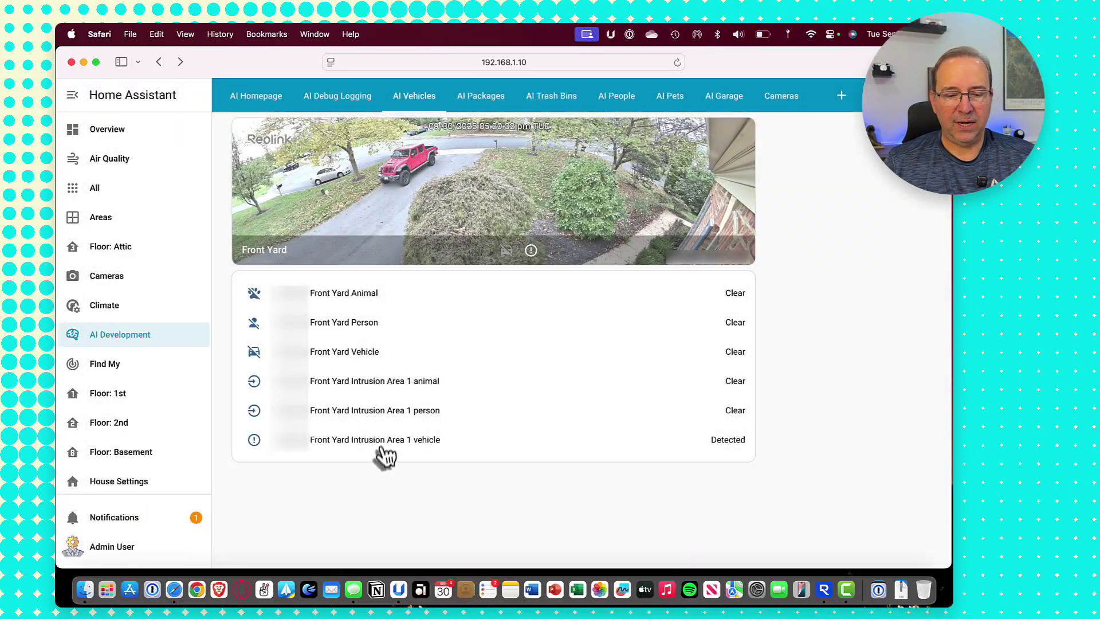